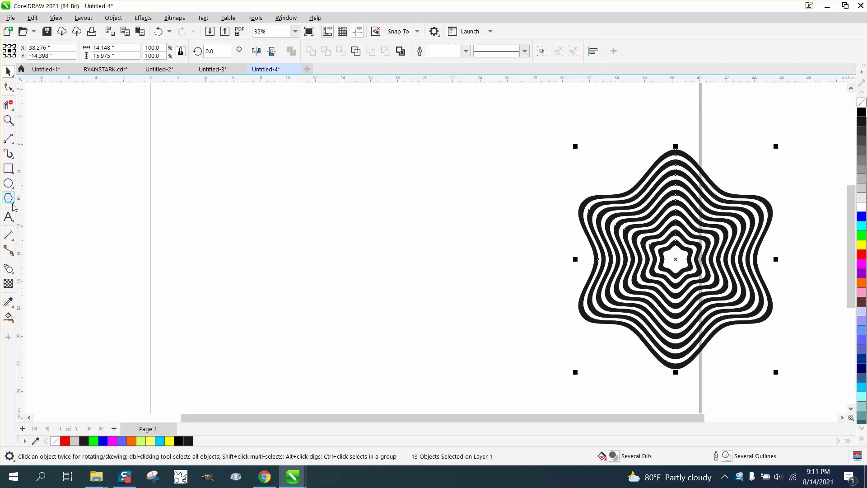
- Draw a six-sided polygon about 2.57 by 2.96 inches and centre it on the page
{"action": "left_click", "coordinate": [9, 198]}
{"action": "left_click", "coordinate": [41, 199]}
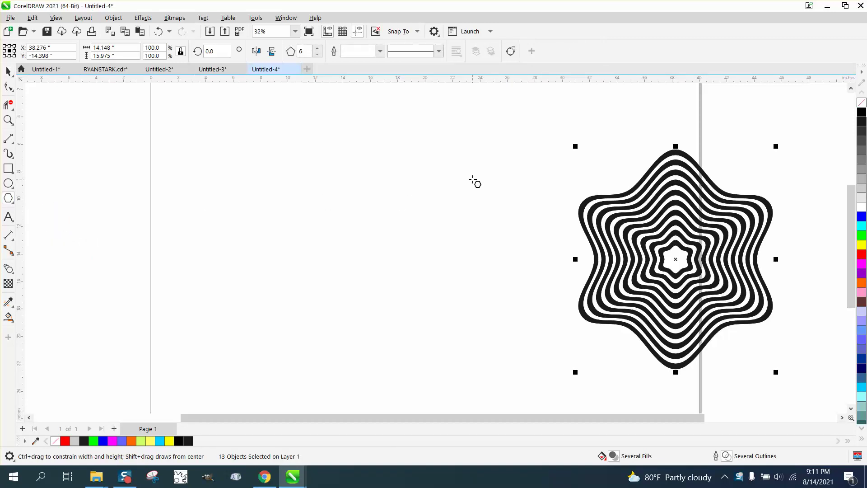
{"action": "left_click_drag", "start_coordinate": [473, 176], "coordinate": [431, 223]}
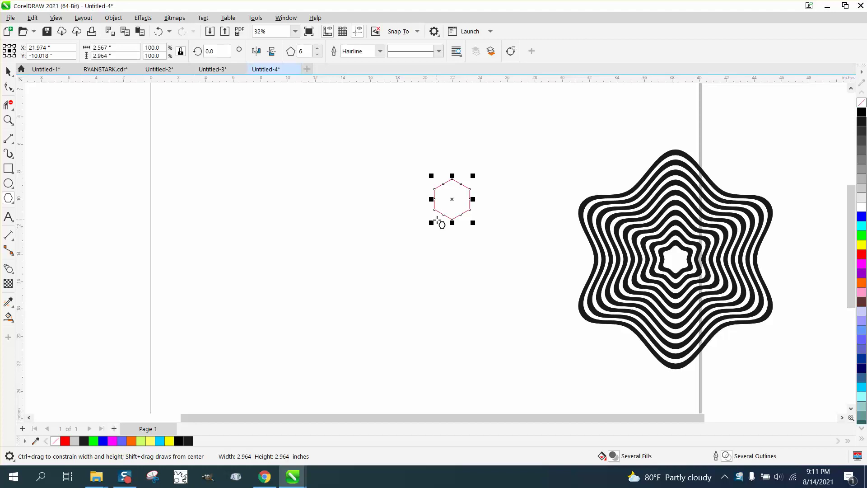
{"action": "key", "text": "p"}
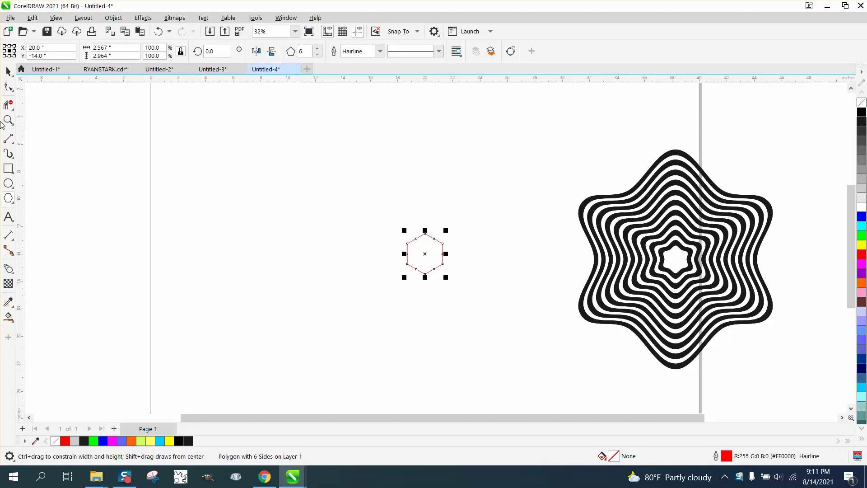
{"action": "key", "text": "z"}
{"action": "left_click_drag", "start_coordinate": [337, 187], "coordinate": [568, 320]}
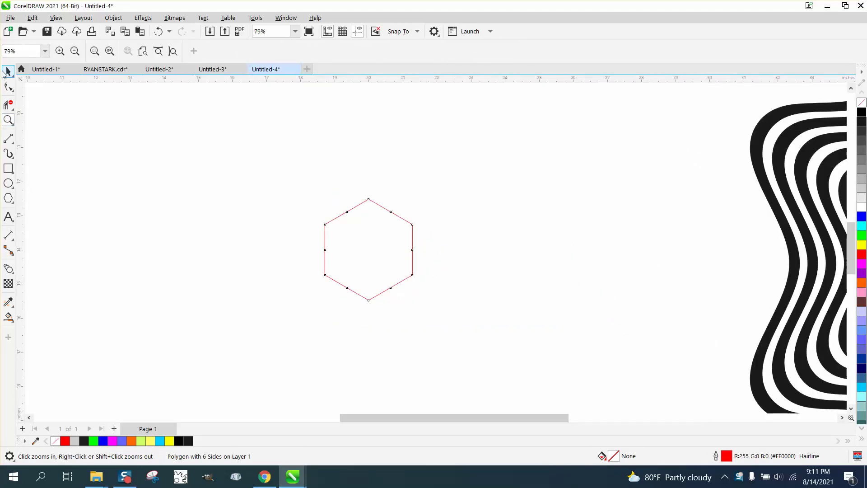
- Convert the hexagon to curves, turn all its segments into curves and make all its nodes smooth
{"action": "left_click", "coordinate": [4, 72]}
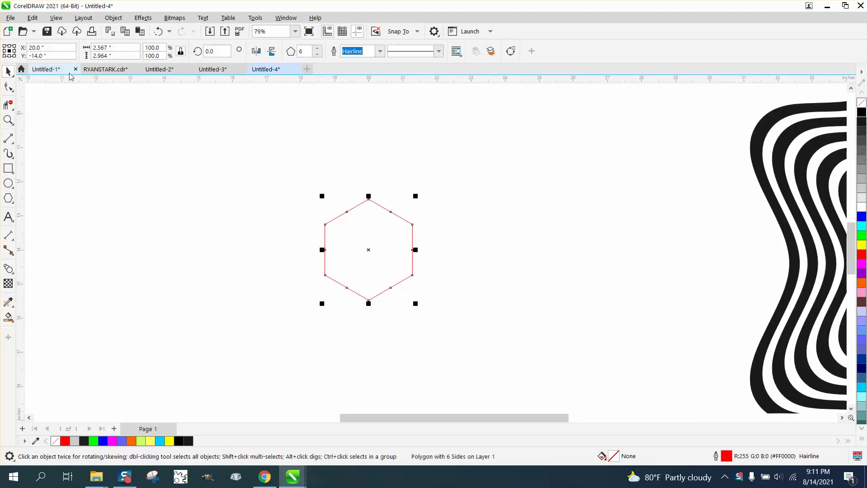
{"action": "left_click", "coordinate": [509, 51]}
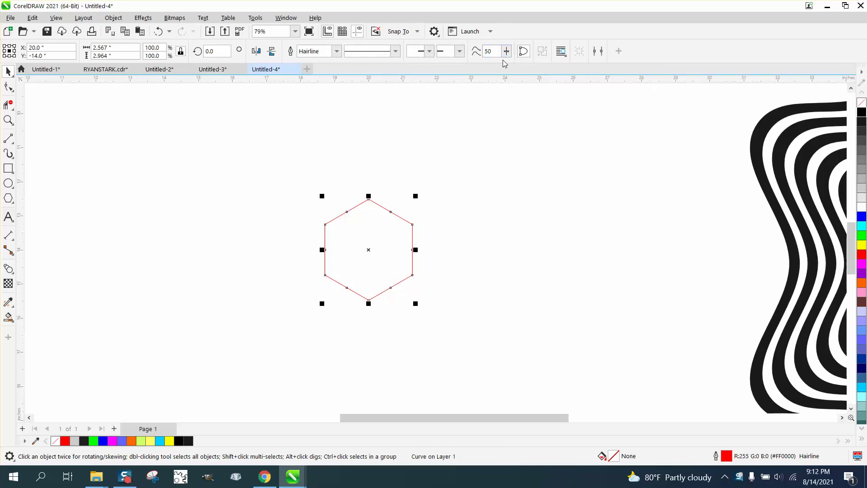
{"action": "left_click", "coordinate": [113, 18]}
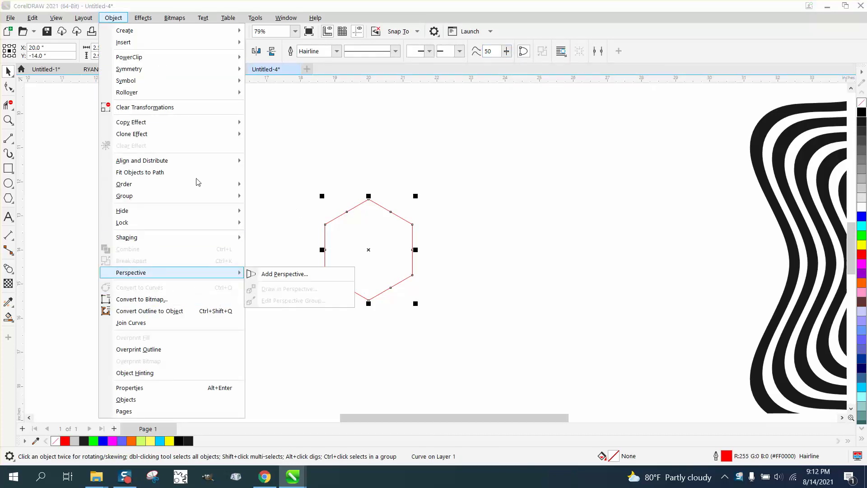
{"action": "left_click", "coordinate": [10, 88]}
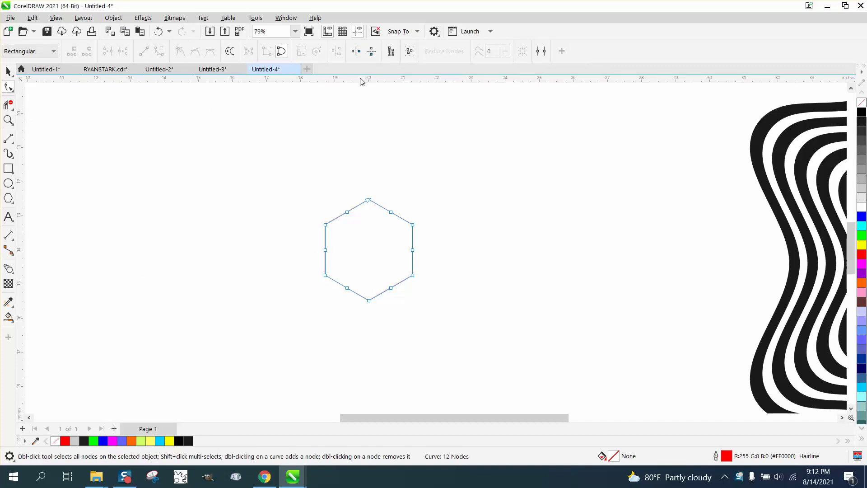
{"action": "left_click", "coordinate": [410, 53]}
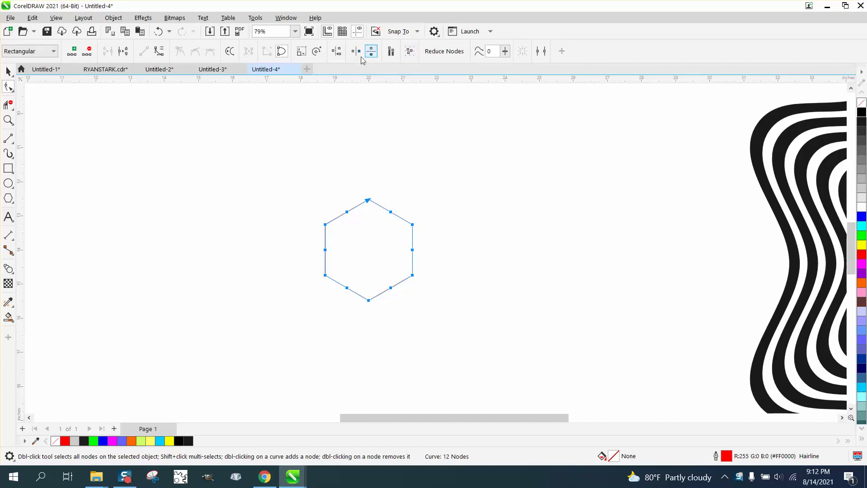
{"action": "left_click", "coordinate": [159, 52]}
{"action": "left_click", "coordinate": [194, 52]}
- Set the document's nudge distance to 0.1 inches
{"action": "left_click", "coordinate": [9, 120]}
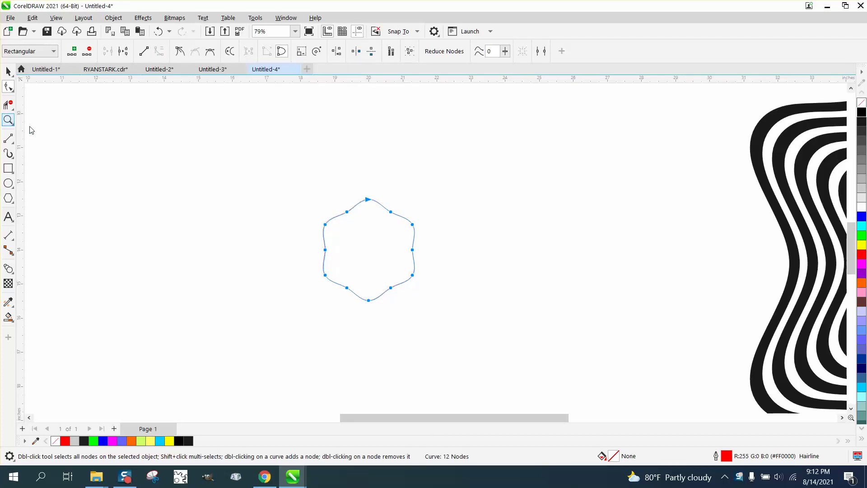
{"action": "left_click_drag", "start_coordinate": [280, 192], "coordinate": [496, 335]}
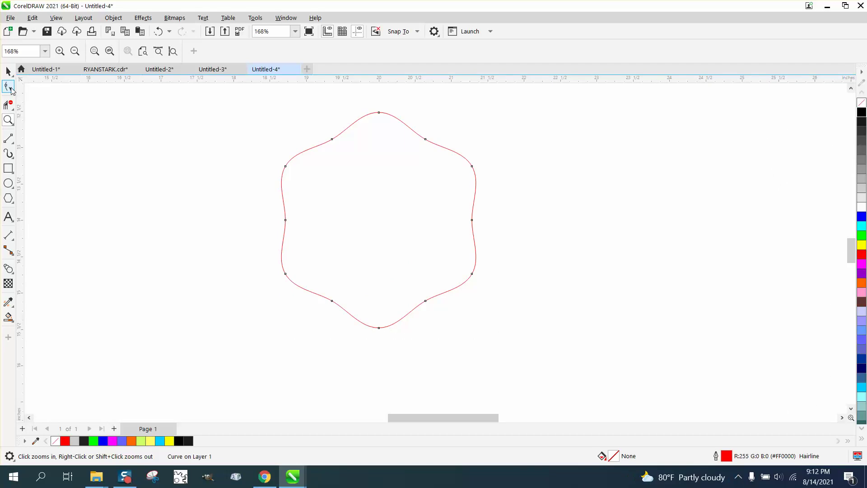
{"action": "left_click", "coordinate": [8, 71]}
{"action": "scroll", "coordinate": [346, 200], "scroll_direction": "down", "scroll_amount": 2}
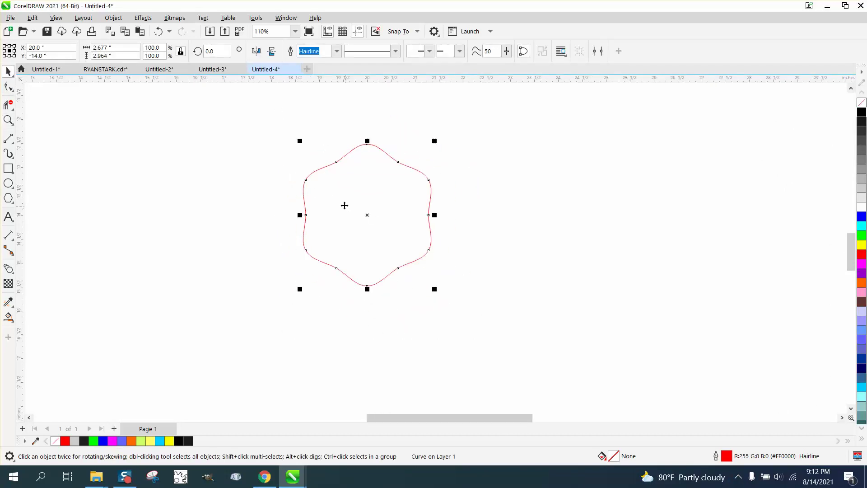
{"action": "left_click", "coordinate": [8, 86]}
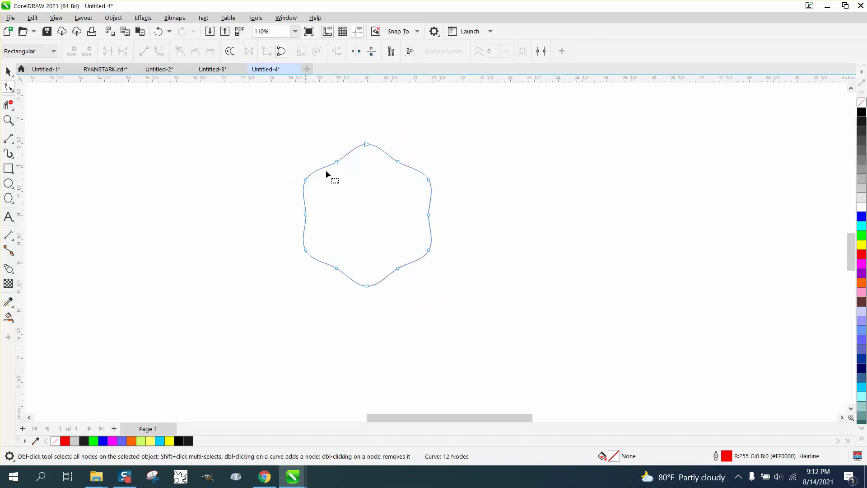
{"action": "left_click", "coordinate": [336, 162]}
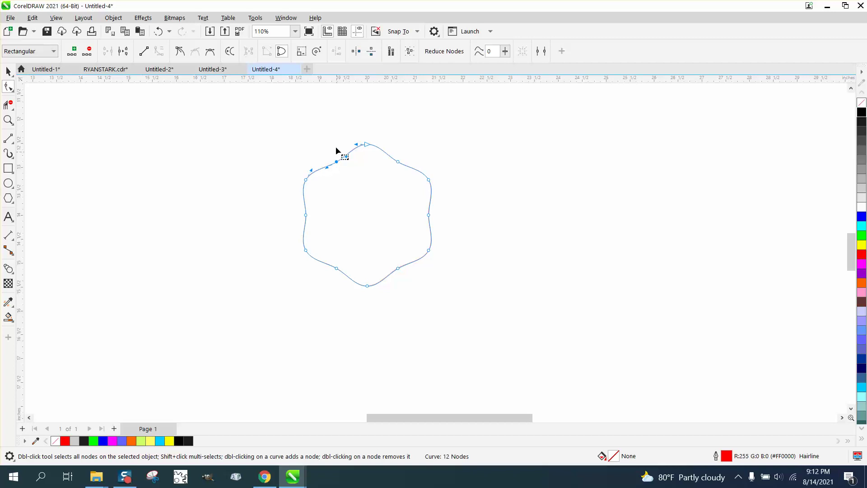
{"action": "left_click", "coordinate": [8, 71]}
{"action": "left_click", "coordinate": [137, 102]}
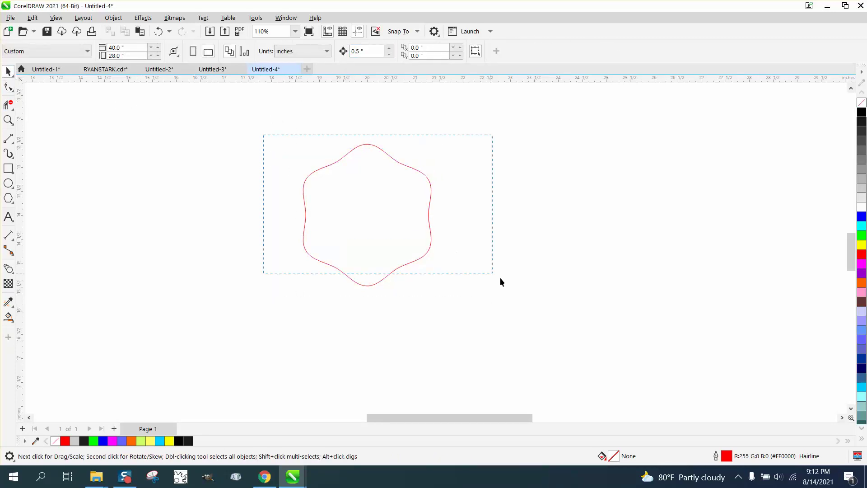
{"action": "left_click_drag", "start_coordinate": [500, 280], "coordinate": [500, 280]}
{"action": "left_click", "coordinate": [213, 201]}
{"action": "left_click", "coordinate": [360, 53]}
{"action": "double_click", "coordinate": [360, 53]}
{"action": "type", "text": ".01"}
{"action": "key", "text": "BackSpace"}
{"action": "key", "text": "Return"}
- Nudge each of the shape's six in-between nodes 0.1 inches inward to deepen the waves between its points
{"action": "key", "text": "F10"}
{"action": "left_click", "coordinate": [328, 164]}
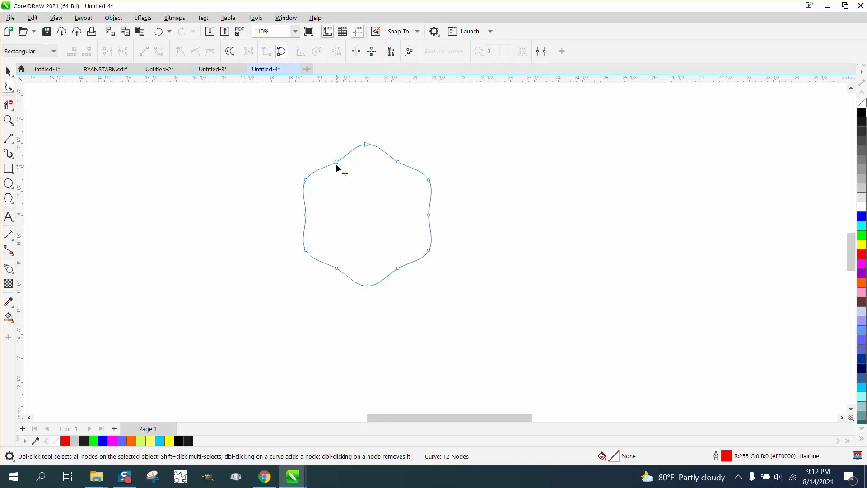
{"action": "left_click", "coordinate": [337, 162]}
{"action": "key", "text": "Down"}
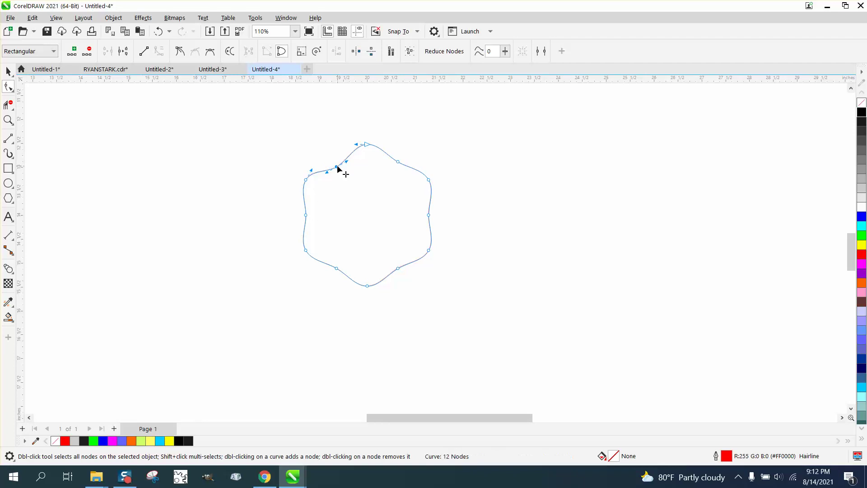
{"action": "left_click", "coordinate": [398, 162]}
{"action": "key", "text": "Down"}
{"action": "key", "text": "Up"}
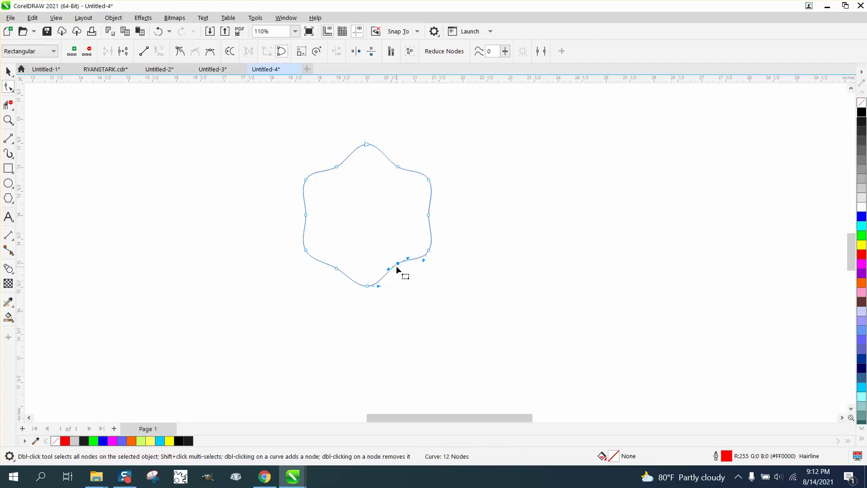
{"action": "left_click", "coordinate": [337, 269]}
{"action": "key", "text": "Up"}
{"action": "left_click", "coordinate": [305, 216]}
{"action": "key", "text": "Right"}
{"action": "left_click", "coordinate": [428, 215]}
{"action": "key", "text": "Left"}
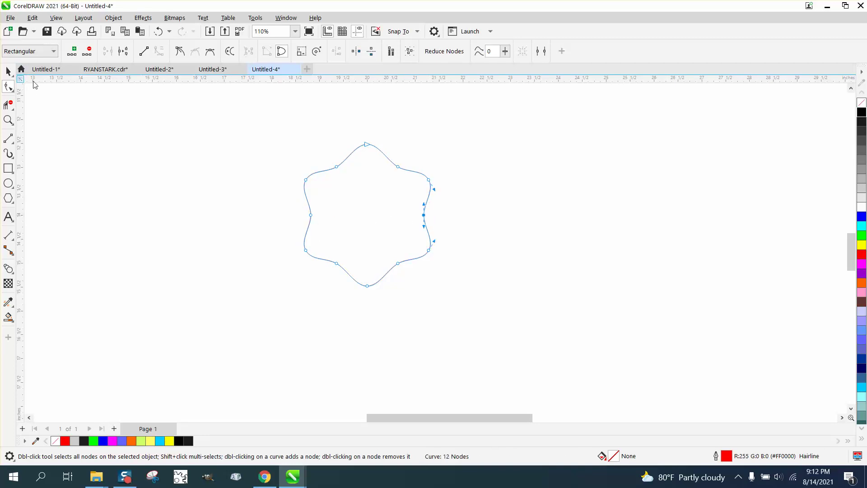
- Create a concentric copy of the wavy star scaled from its centre to about 545%, roughly 14.4 by 16.16 inches
{"action": "left_click", "coordinate": [8, 71]}
{"action": "scroll", "coordinate": [350, 260], "scroll_direction": "down", "scroll_amount": 2}
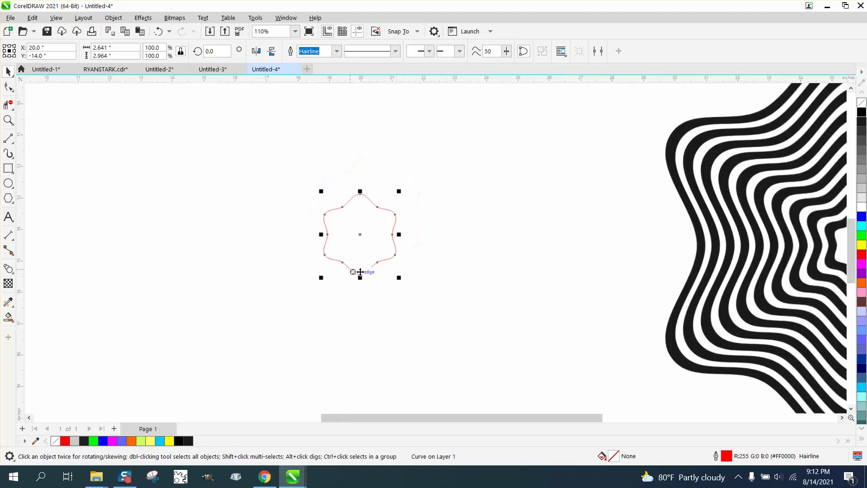
{"action": "left_click_drag", "start_coordinate": [302, 178], "coordinate": [463, 312]}
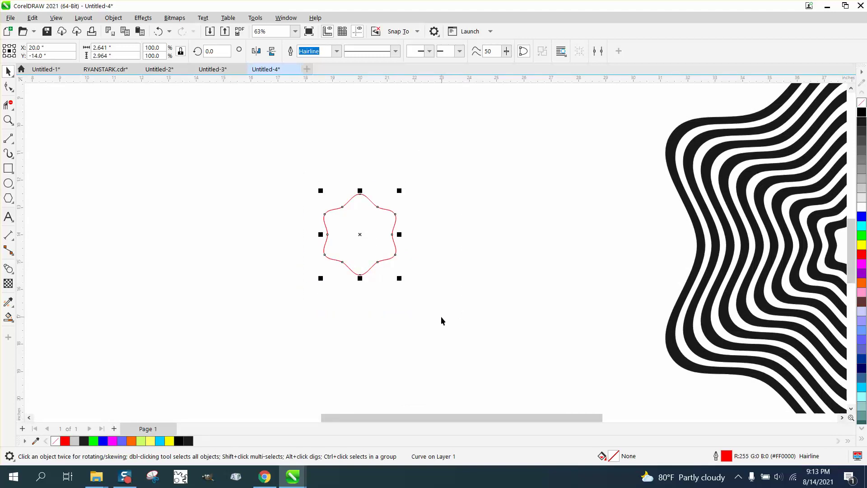
{"action": "left_click_drag", "start_coordinate": [402, 280], "coordinate": [659, 407]}
{"action": "scroll", "coordinate": [440, 357], "scroll_direction": "down", "scroll_amount": 1}
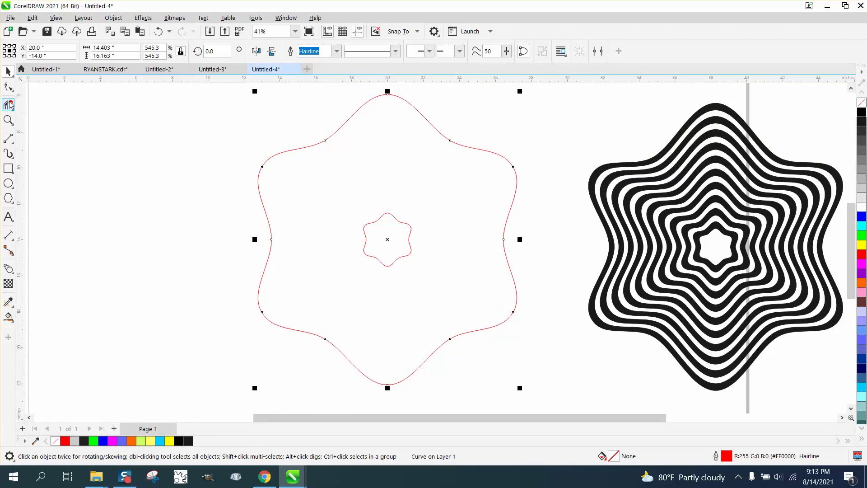
- Nudge the six in-between nodes of the large outline inward by about 0.2 inches each
{"action": "left_click", "coordinate": [8, 86]}
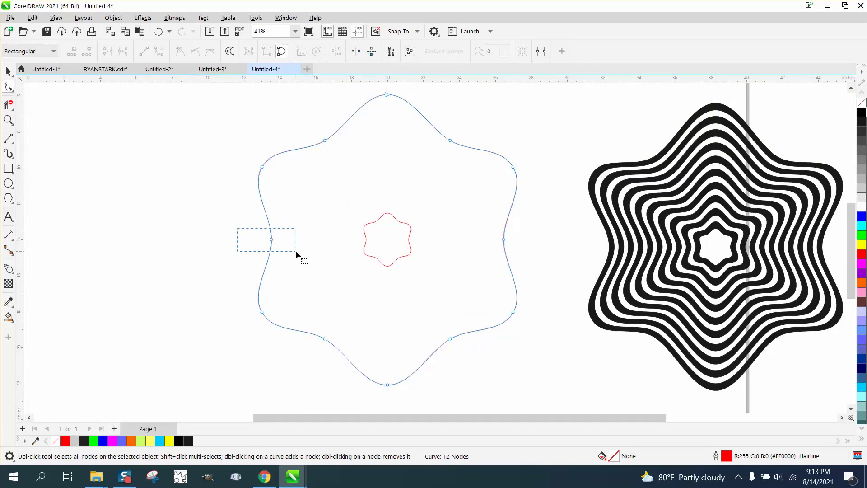
{"action": "left_click_drag", "start_coordinate": [295, 250], "coordinate": [298, 244]}
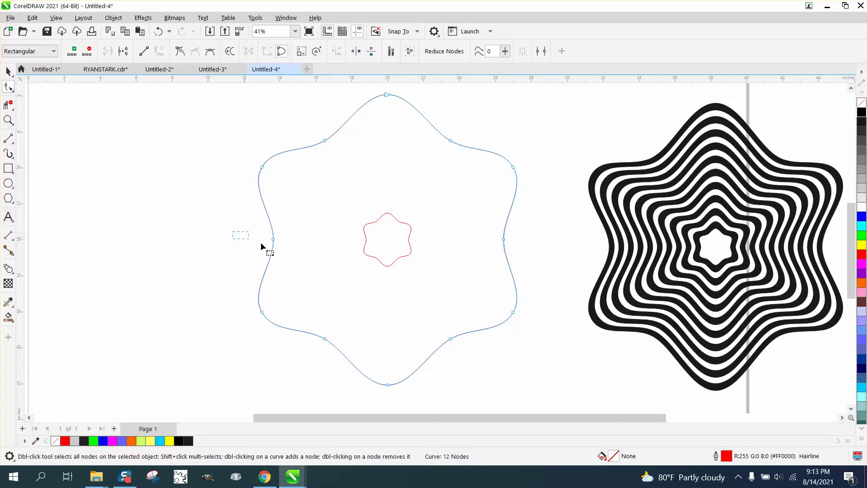
{"action": "key", "text": "Right"}
{"action": "key", "text": "Left"}
{"action": "key", "text": "Left"}
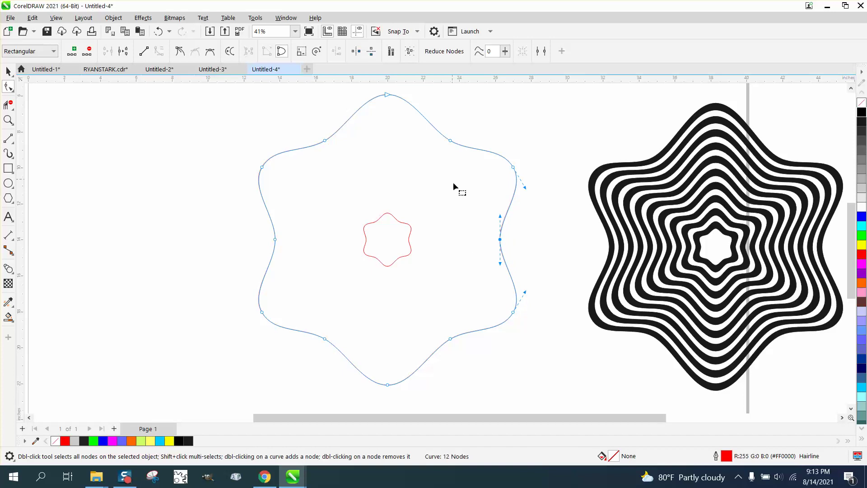
{"action": "key", "text": "Up"}
{"action": "key", "text": "Up"}
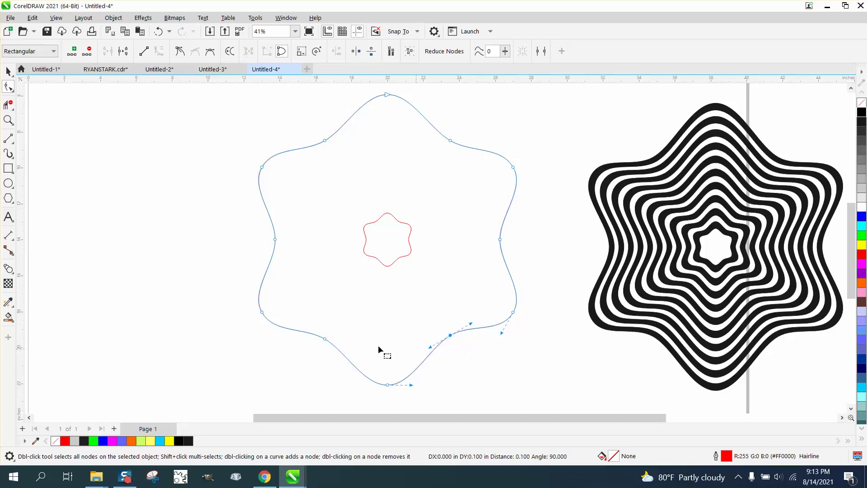
{"action": "left_click_drag", "start_coordinate": [316, 332], "coordinate": [335, 353]}
{"action": "key", "text": "Up"}
{"action": "key", "text": "Up"}
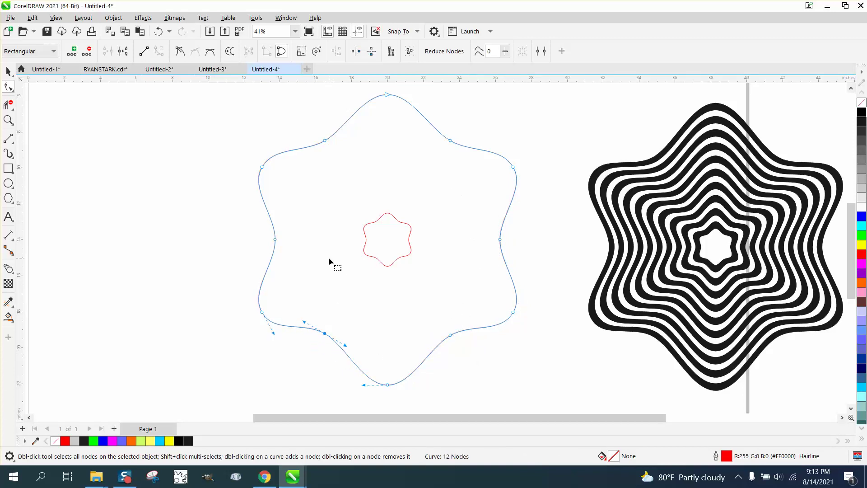
{"action": "left_click_drag", "start_coordinate": [310, 136], "coordinate": [343, 162]}
{"action": "scroll", "coordinate": [467, 147], "scroll_direction": "up", "scroll_amount": 1}
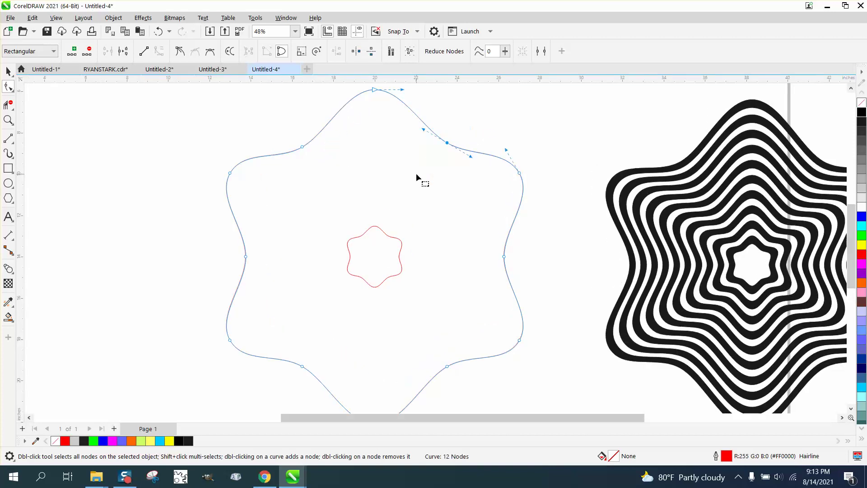
{"action": "scroll", "coordinate": [367, 226], "scroll_direction": "down", "scroll_amount": 3}
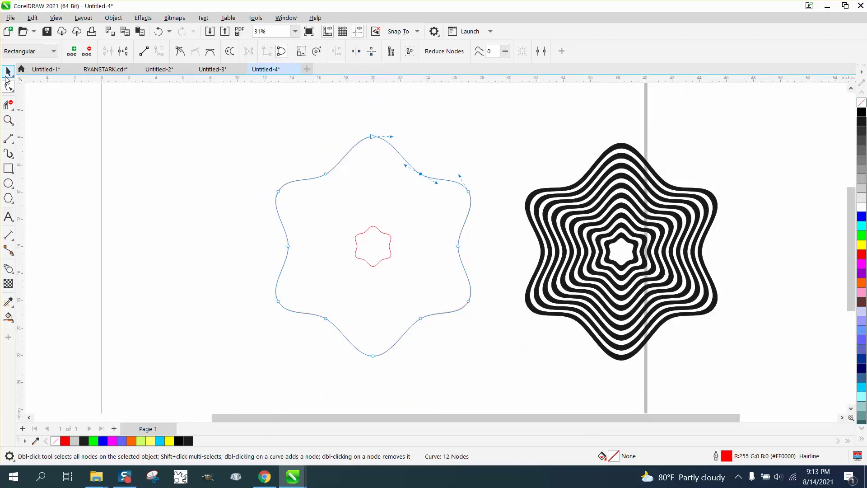
- Select the large and small star outlines and blend them with 18 steps
{"action": "left_click", "coordinate": [8, 71]}
{"action": "left_click_drag", "start_coordinate": [245, 131], "coordinate": [358, 256]}
{"action": "left_click_drag", "start_coordinate": [498, 337], "coordinate": [515, 364]}
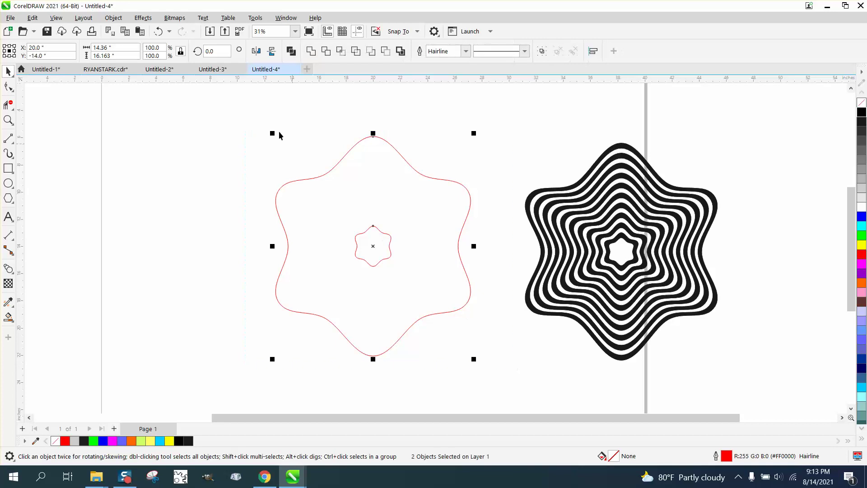
{"action": "left_click", "coordinate": [143, 18]}
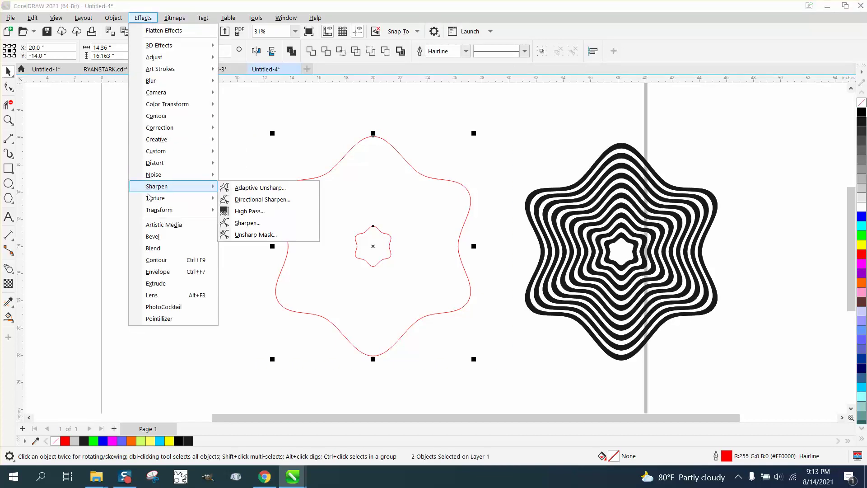
{"action": "left_click", "coordinate": [153, 248]}
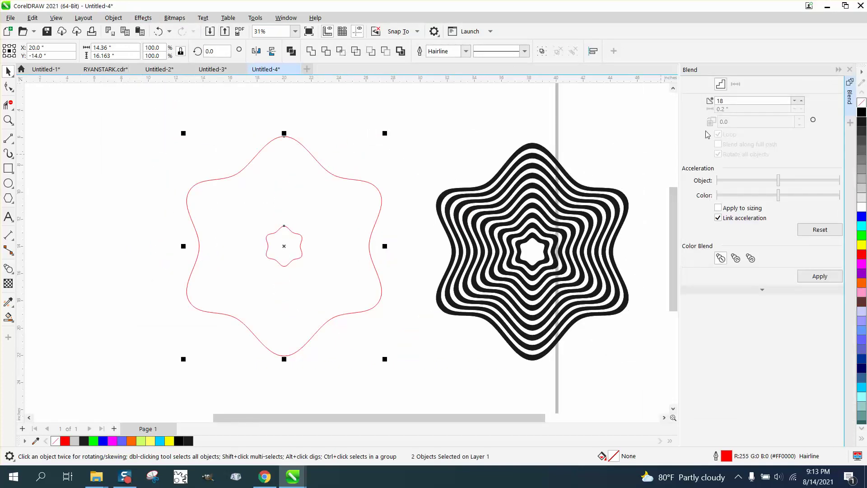
{"action": "left_click", "coordinate": [815, 277]}
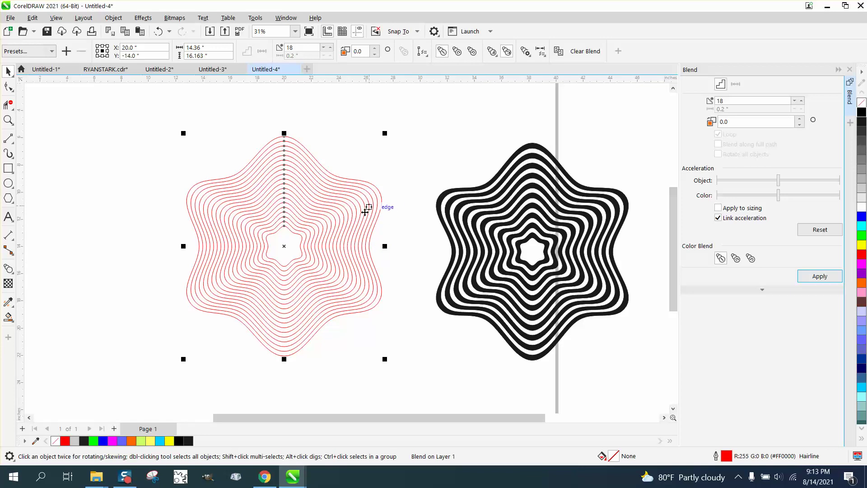
{"action": "left_click", "coordinate": [8, 120]}
{"action": "left_click_drag", "start_coordinate": [196, 166], "coordinate": [332, 263]}
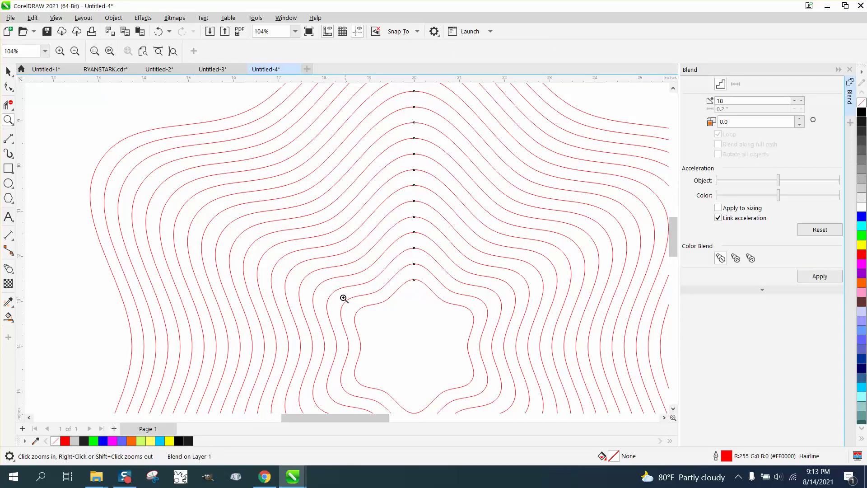
{"action": "scroll", "coordinate": [241, 232], "scroll_direction": "down", "scroll_amount": 3}
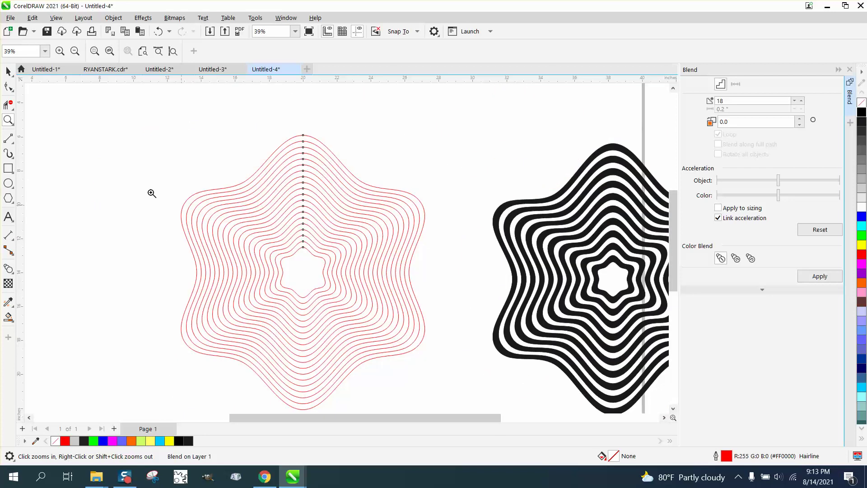
- Select the whole blended star and colour its outlines black
{"action": "left_click", "coordinate": [8, 71]}
{"action": "scroll", "coordinate": [140, 121], "scroll_direction": "down", "scroll_amount": 1}
{"action": "left_click_drag", "start_coordinate": [134, 126], "coordinate": [391, 357]}
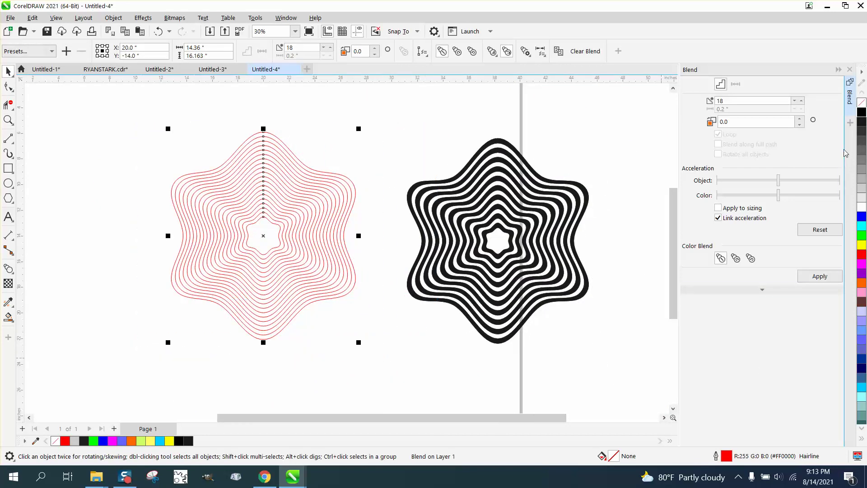
{"action": "right_click", "coordinate": [861, 115]}
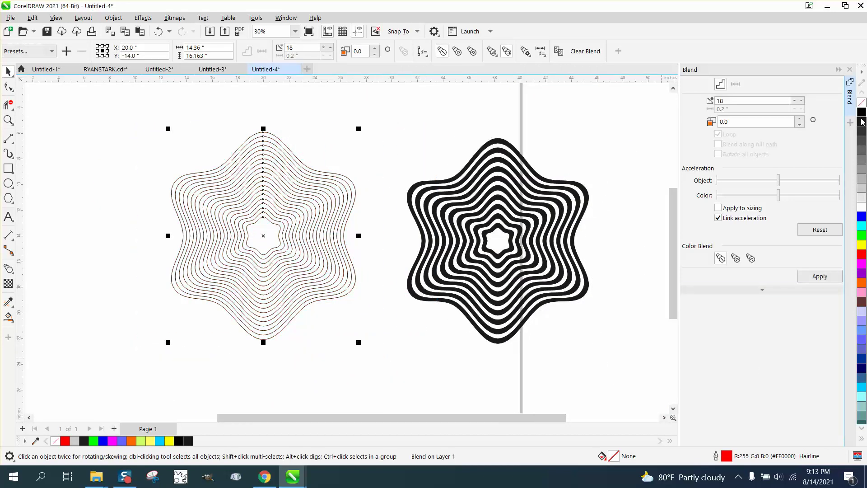
- Set the outline width of the blended star to 8 pt
{"action": "double_click", "coordinate": [722, 457]}
{"action": "left_click", "coordinate": [365, 199]}
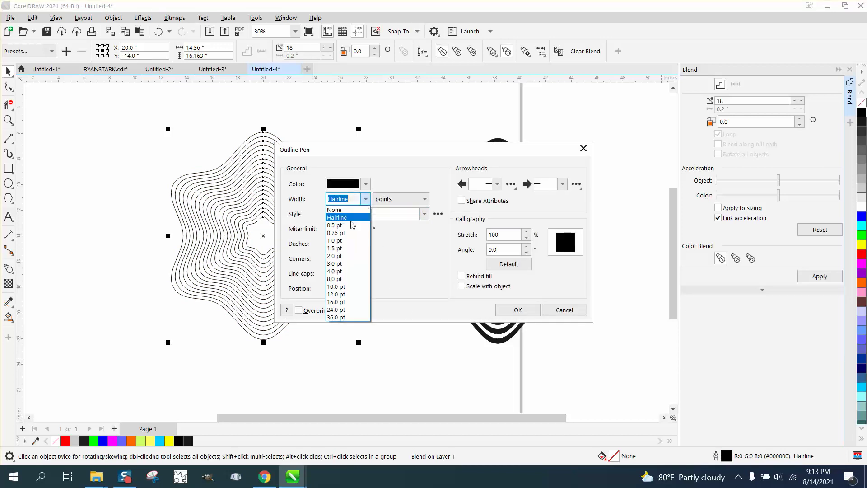
{"action": "left_click", "coordinate": [337, 255]}
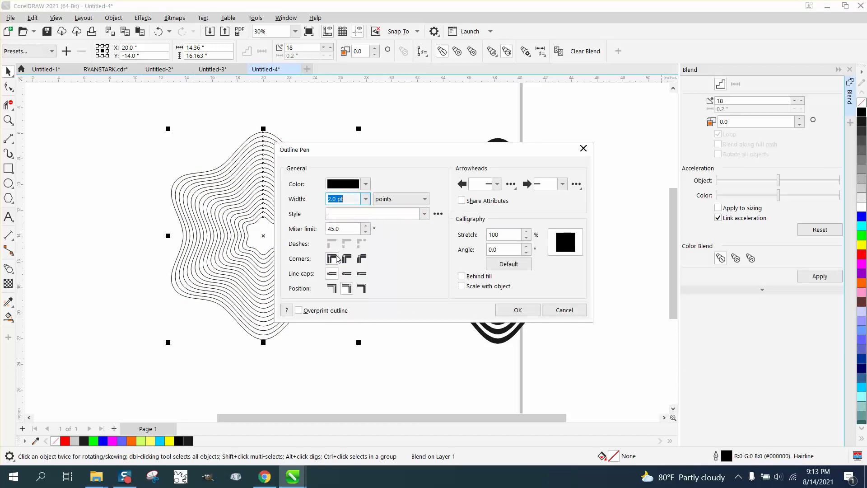
{"action": "left_click", "coordinate": [365, 199]}
{"action": "left_click", "coordinate": [344, 286]}
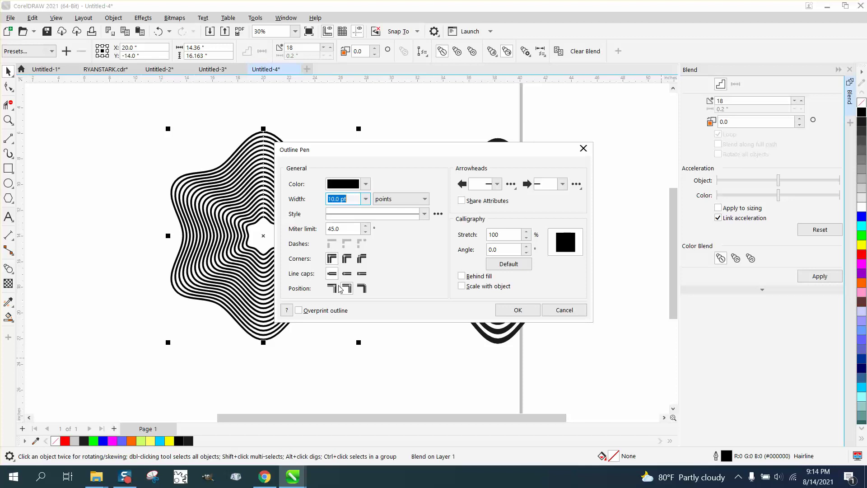
{"action": "left_click", "coordinate": [366, 198]}
{"action": "left_click", "coordinate": [338, 280]}
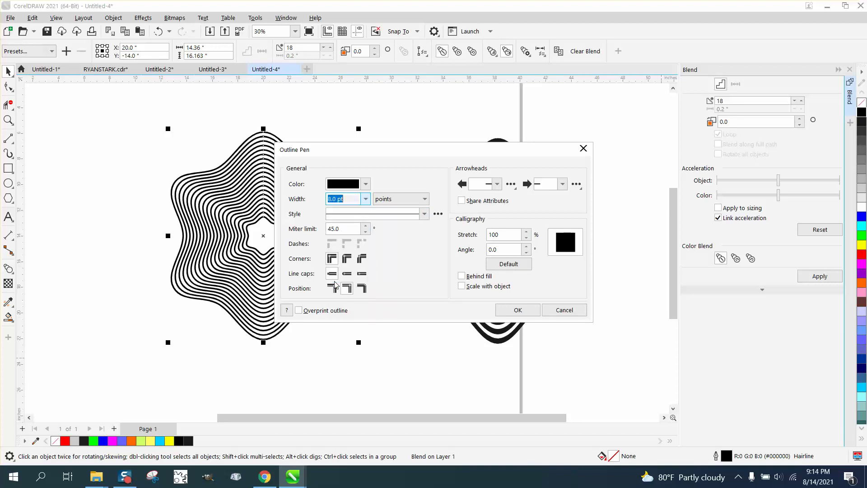
{"action": "left_click", "coordinate": [499, 312]}
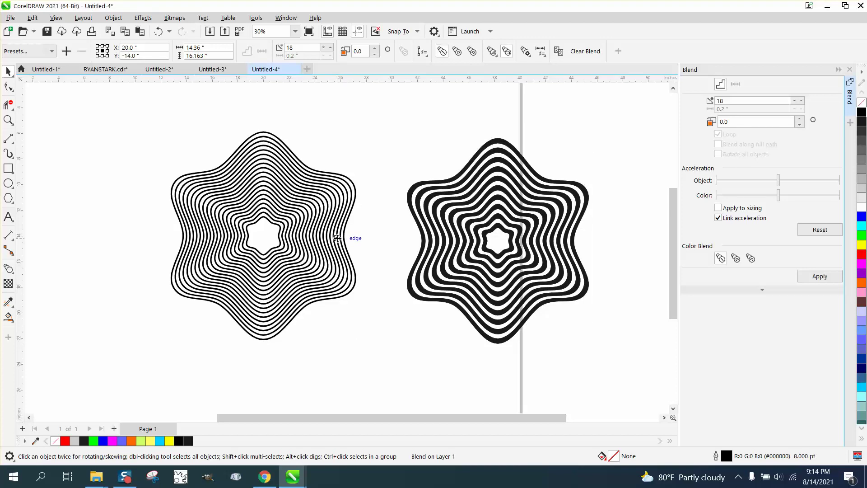
- Try a blend direction of 55 degrees on the star blend, and undo it
{"action": "left_click", "coordinate": [187, 157]}
{"action": "left_click", "coordinate": [729, 122]}
{"action": "left_click_drag", "start_coordinate": [729, 122], "coordinate": [717, 122]}
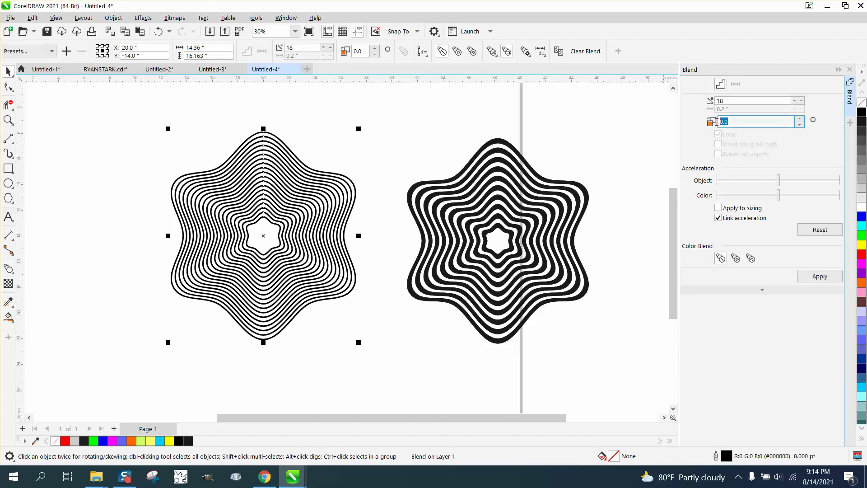
{"action": "type", "text": "55"}
{"action": "key", "text": "Return"}
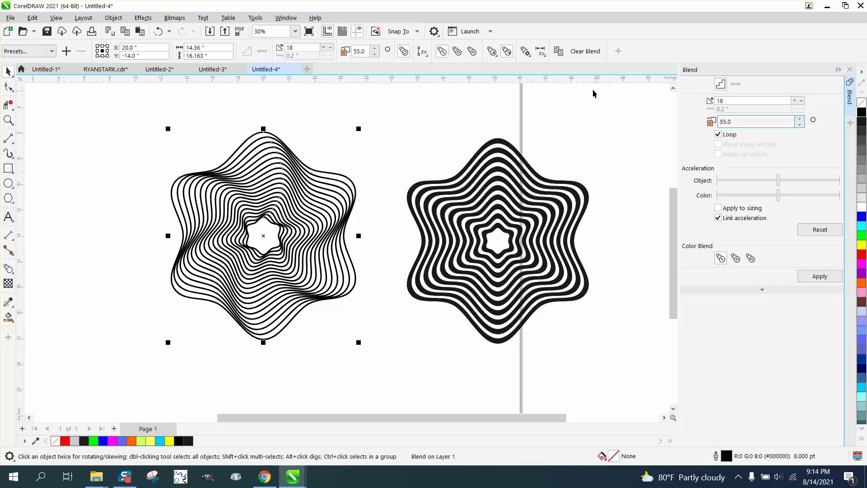
{"action": "left_click", "coordinate": [158, 31]}
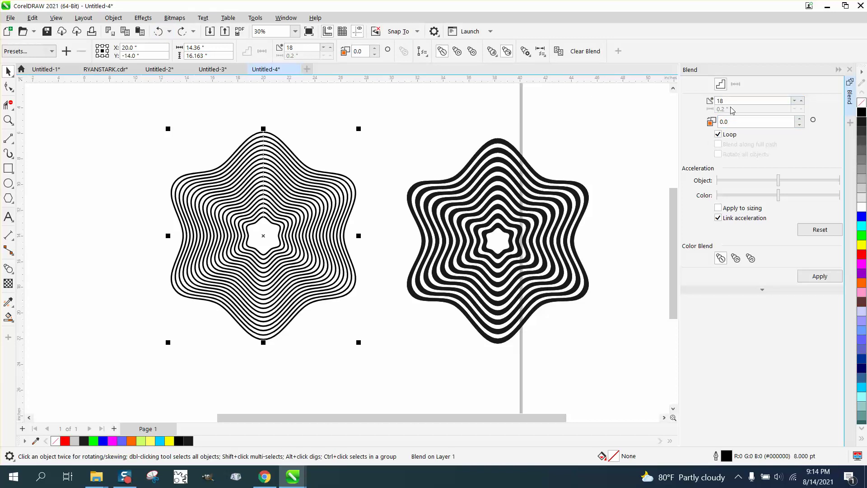
- Try a blend direction of 40 degrees on the star blend, and undo it
{"action": "double_click", "coordinate": [739, 121]}
{"action": "type", "text": "4"}
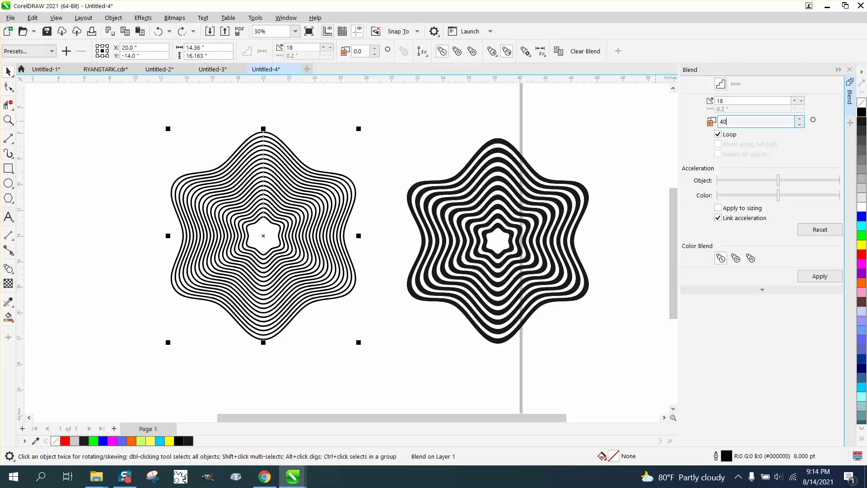
{"action": "type", "text": "0"}
{"action": "key", "text": "Return"}
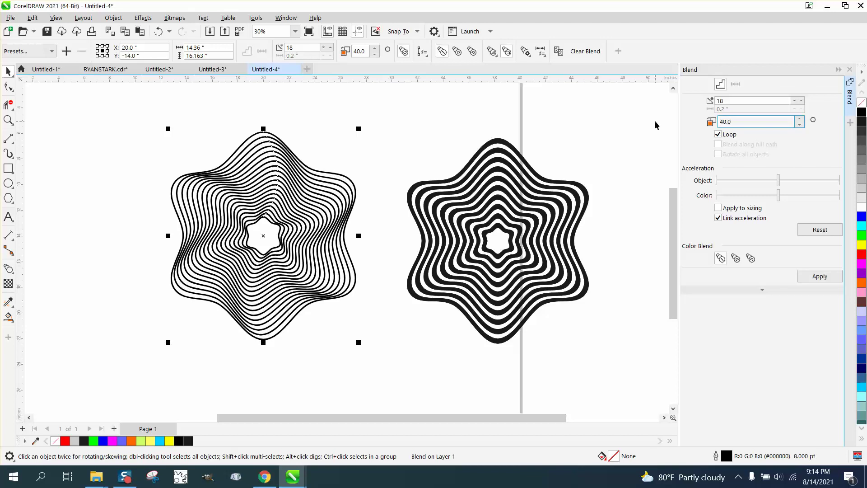
{"action": "left_click", "coordinate": [418, 131]}
{"action": "left_click_drag", "start_coordinate": [160, 122], "coordinate": [338, 308]}
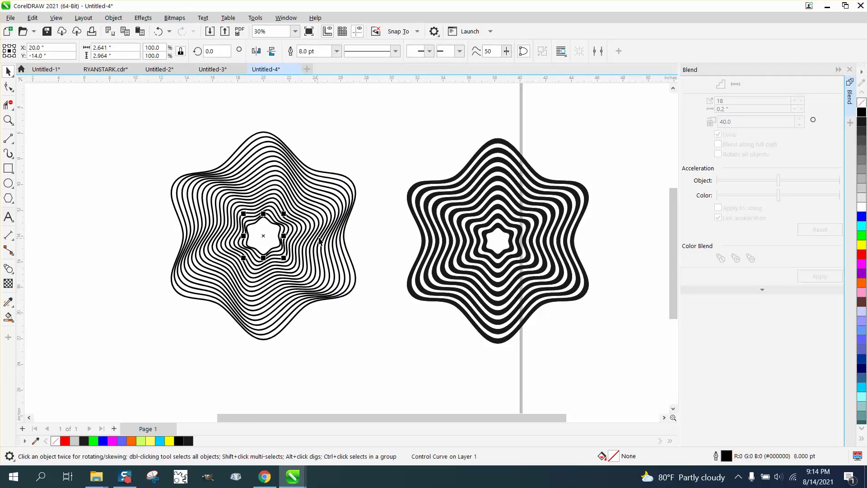
{"action": "left_click", "coordinate": [158, 34]}
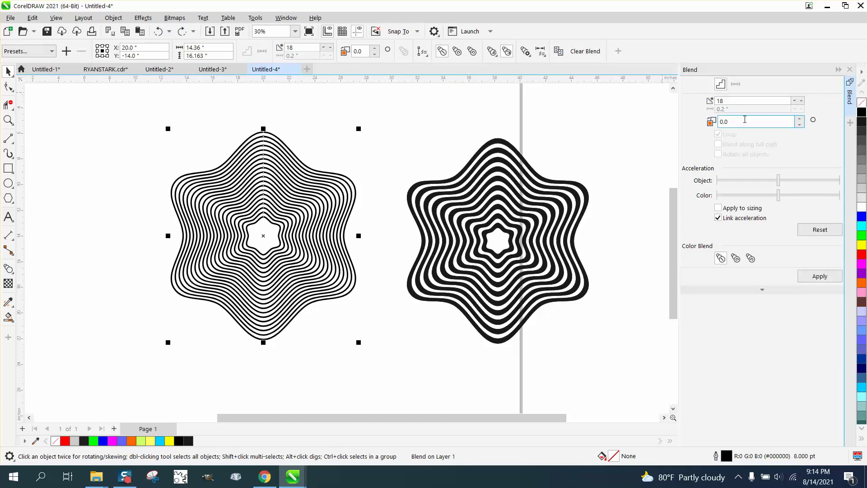
- Try a blend direction of 35 degrees, inspect the line spacing up close, and undo the rotation
{"action": "type", "text": "35"}
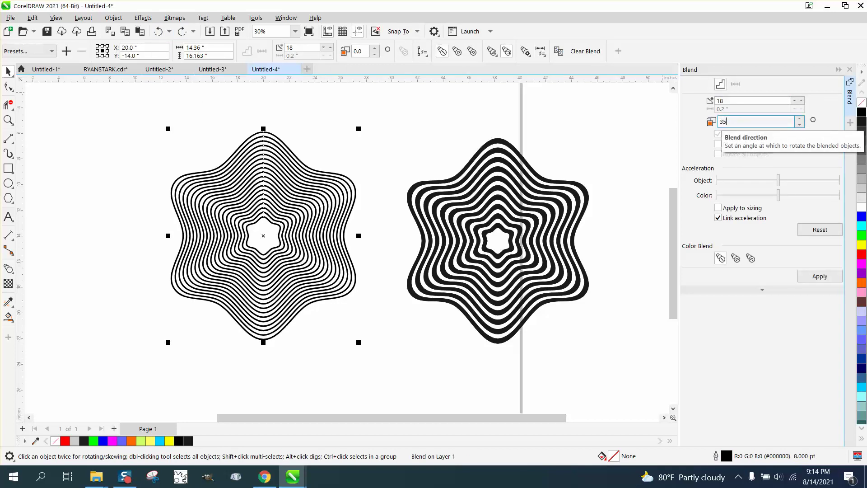
{"action": "key", "text": "Return"}
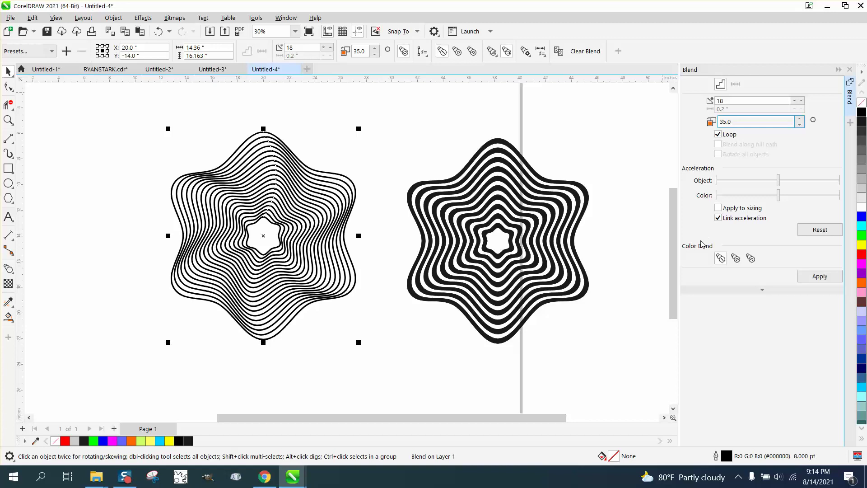
{"action": "left_click", "coordinate": [9, 120]}
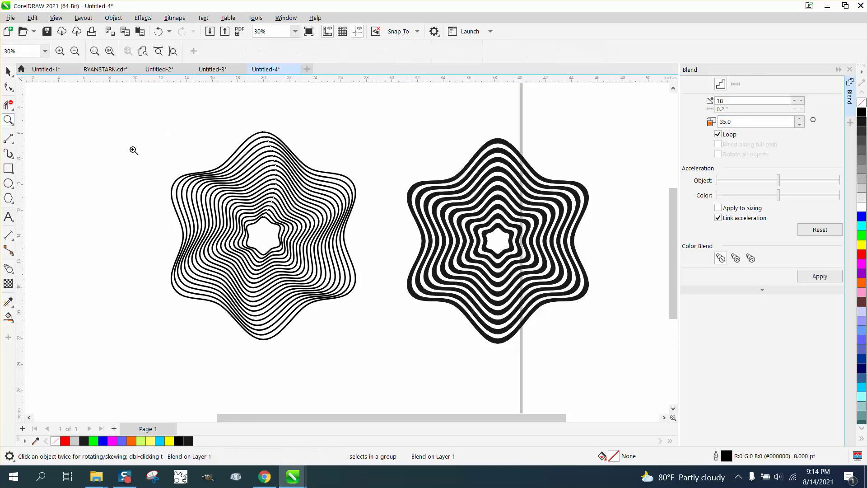
{"action": "left_click", "coordinate": [251, 197]}
{"action": "right_click", "coordinate": [249, 197]}
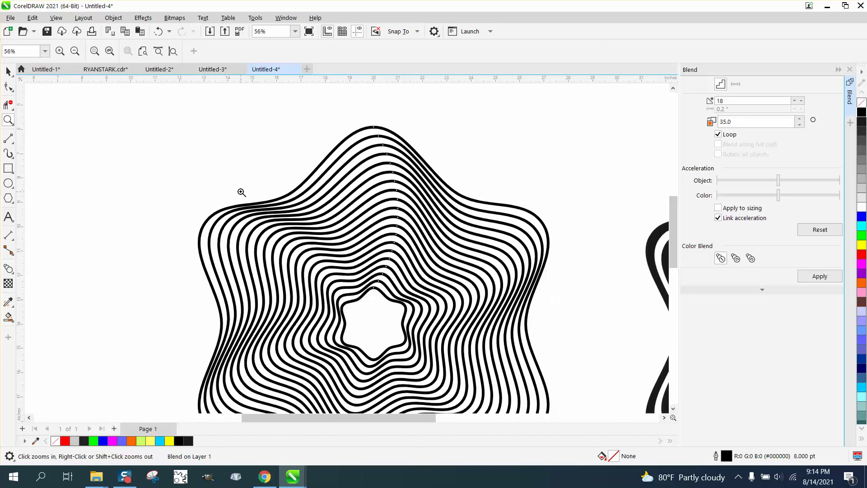
{"action": "left_click", "coordinate": [158, 31]}
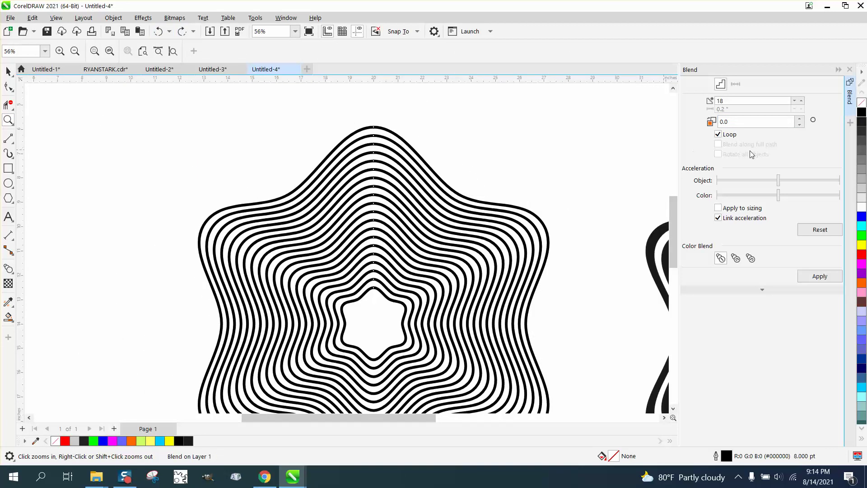
- Rotate the star blend's intermediate outlines with a blend direction of 22 degrees, and deselect it
{"action": "left_click_drag", "start_coordinate": [752, 123], "coordinate": [716, 126]}
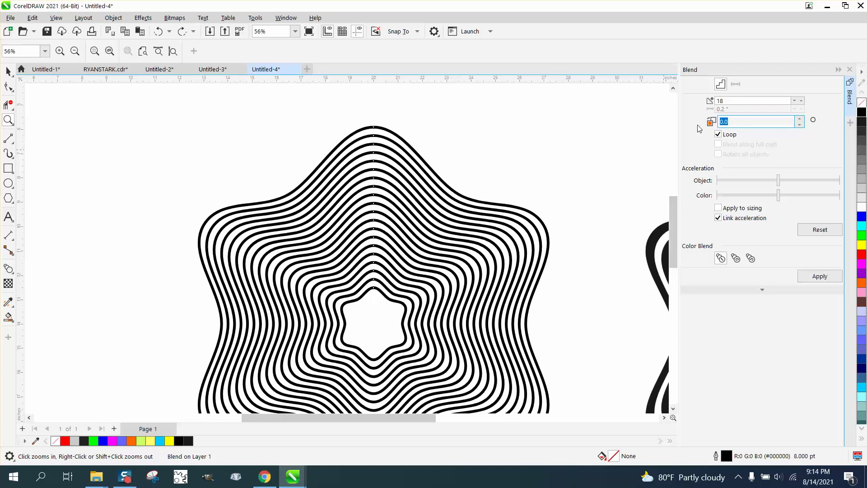
{"action": "type", "text": "22"}
{"action": "key", "text": "Return"}
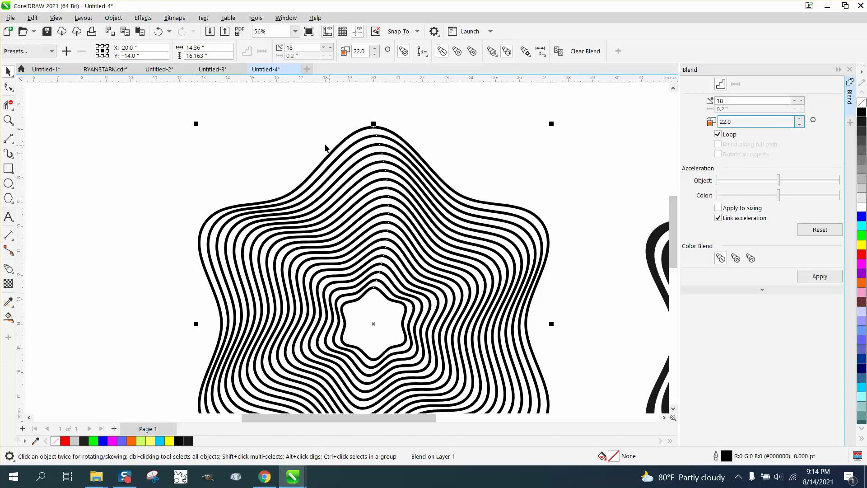
{"action": "left_click", "coordinate": [242, 132]}
{"action": "scroll", "coordinate": [237, 131], "scroll_direction": "down", "scroll_amount": 2}
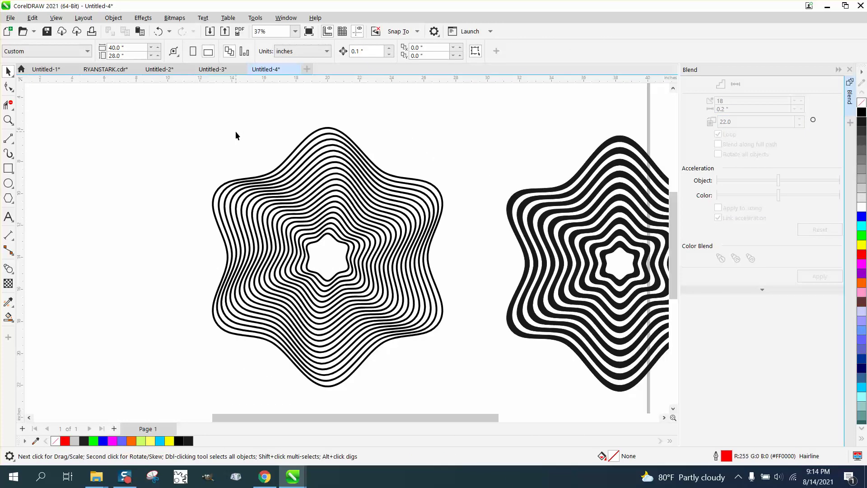
- Try to delete only the innermost star outline while it is still part of the blend, and undo the deletion
{"action": "left_click", "coordinate": [321, 241]}
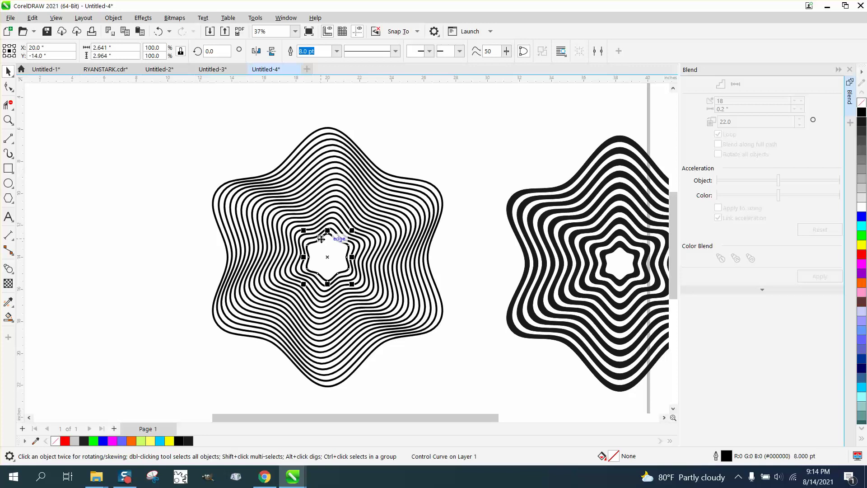
{"action": "key", "text": "Delete"}
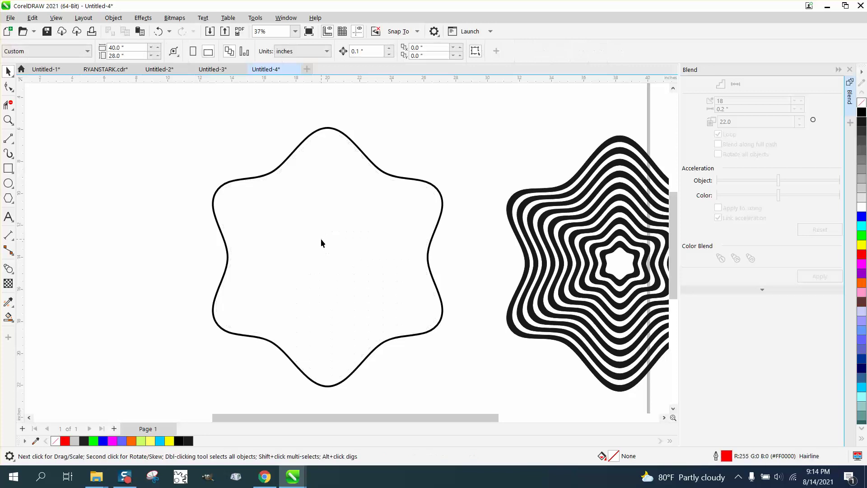
{"action": "left_click", "coordinate": [158, 31]}
- Break the star blend apart into separate objects
{"action": "left_click", "coordinate": [113, 18]}
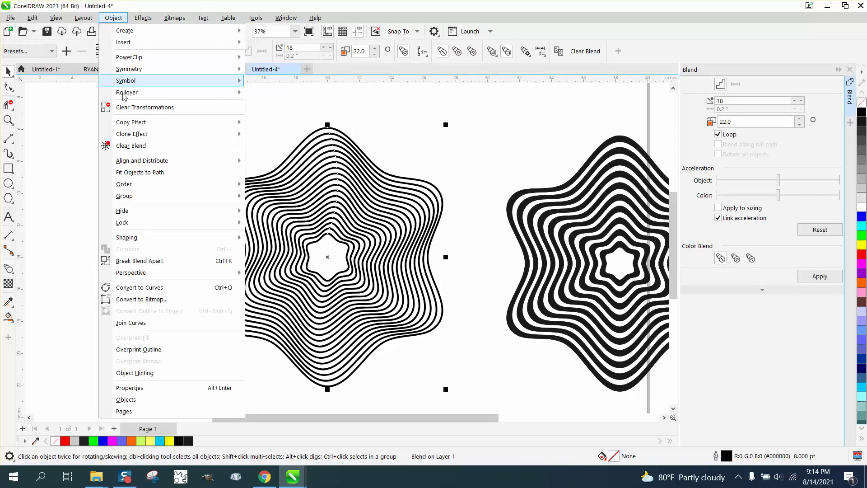
{"action": "left_click", "coordinate": [140, 261]}
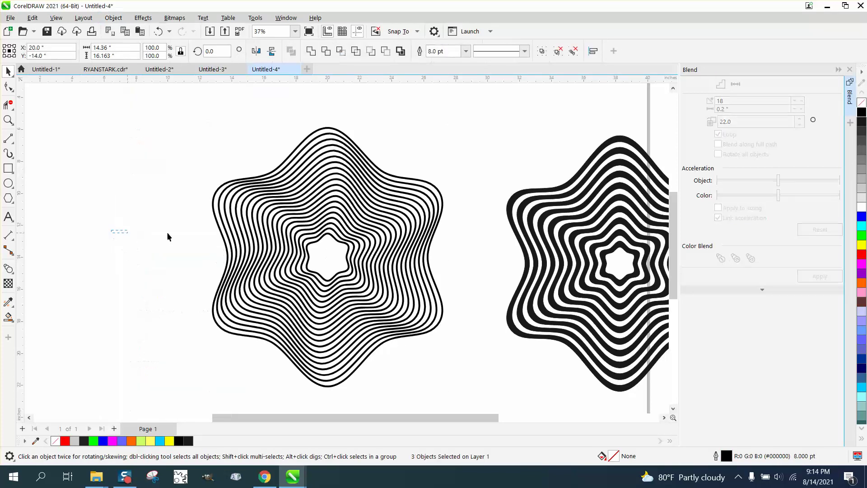
- Delete the separated innermost star outline as a test, and undo the deletion
{"action": "left_click", "coordinate": [338, 239]}
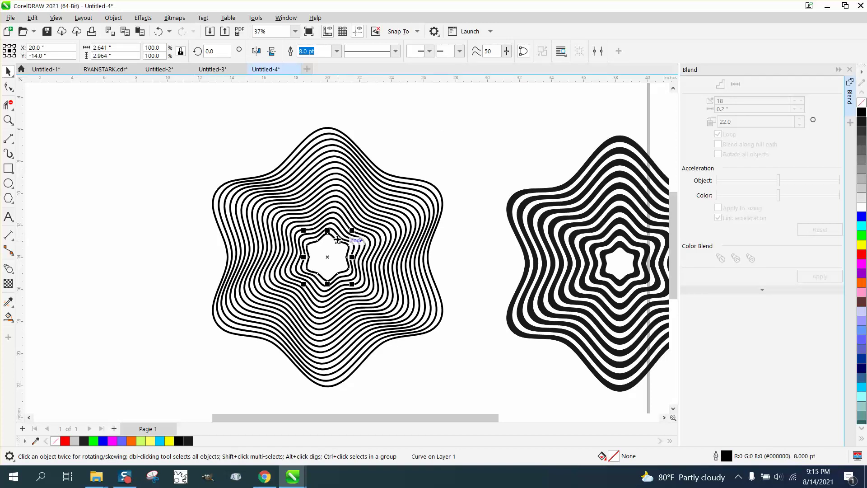
{"action": "key", "text": "Delete"}
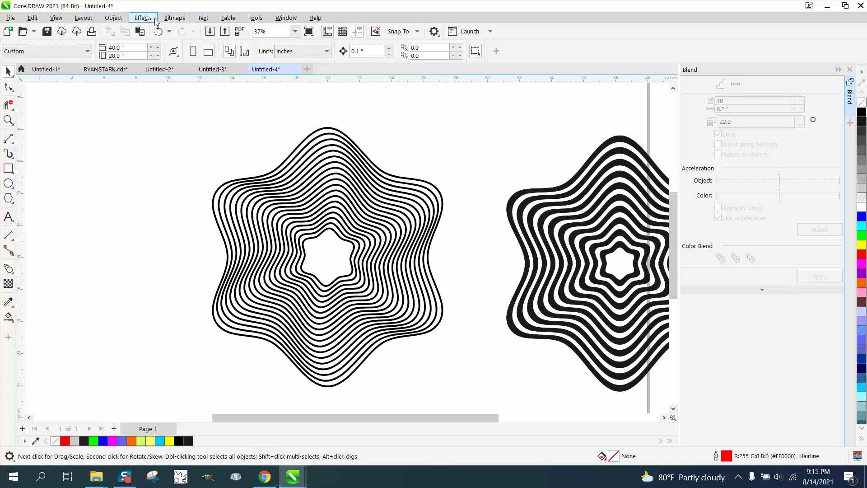
{"action": "left_click", "coordinate": [158, 31]}
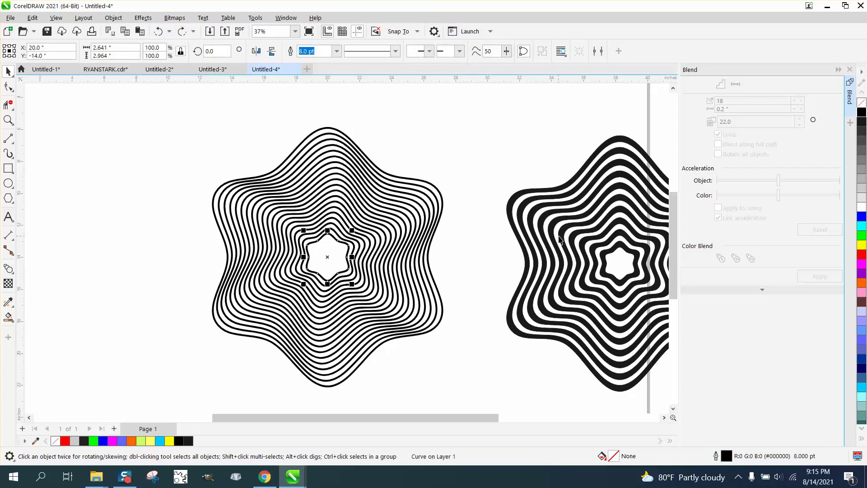
- Fill every other ring of the 8 pt outlined star black with Smart Fill, from the outermost ring to the innermost
{"action": "left_click", "coordinate": [8, 119]}
{"action": "left_click_drag", "start_coordinate": [191, 192], "coordinate": [357, 288]}
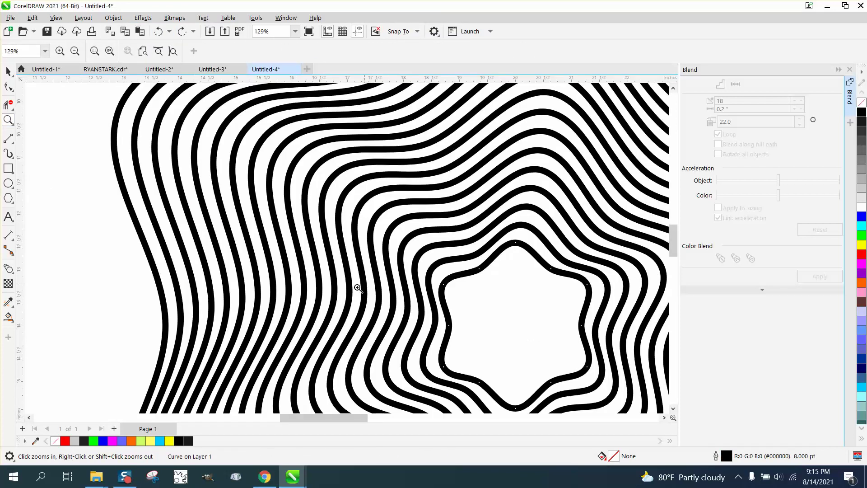
{"action": "left_click", "coordinate": [9, 316]}
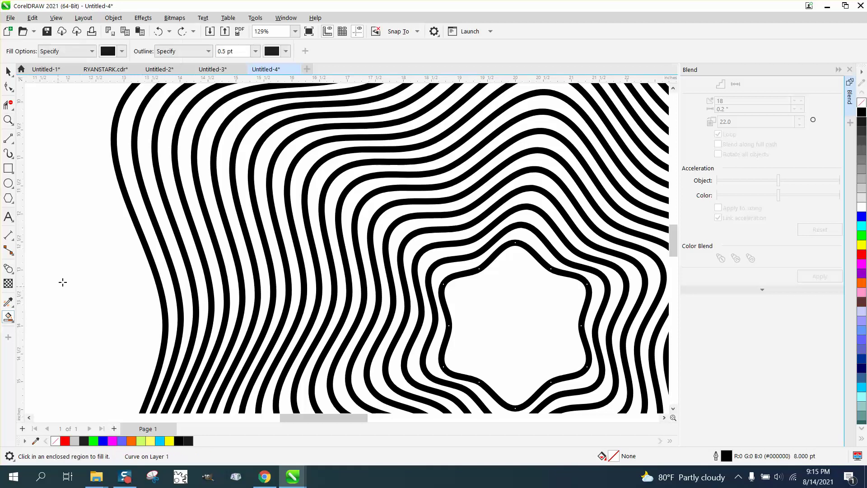
{"action": "left_click", "coordinate": [133, 173]}
{"action": "left_click", "coordinate": [163, 171]}
{"action": "left_click", "coordinate": [205, 178]}
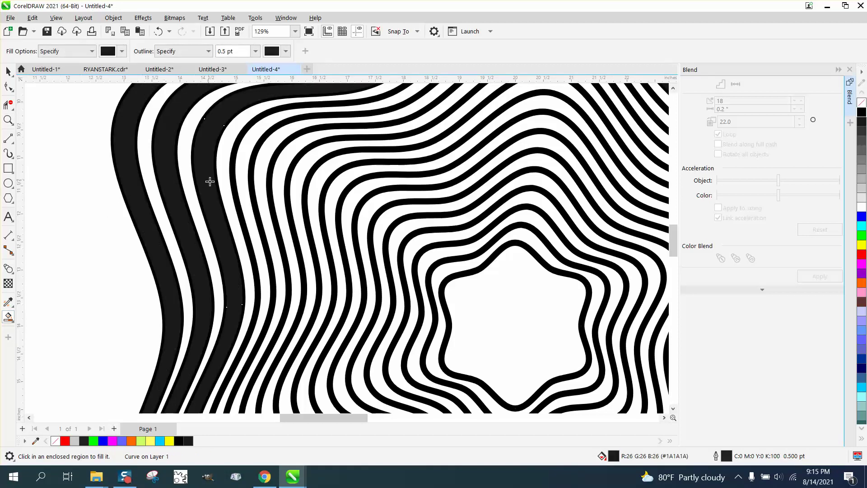
{"action": "left_click", "coordinate": [248, 187]}
{"action": "left_click", "coordinate": [283, 194]}
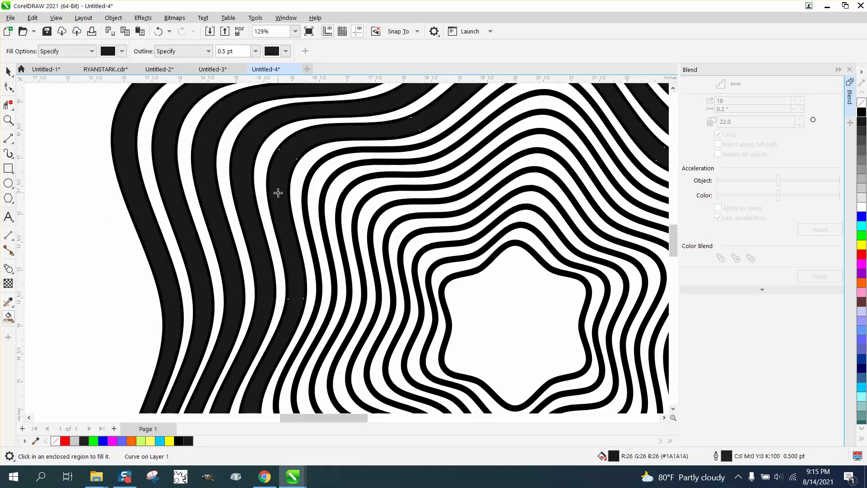
{"action": "left_click", "coordinate": [321, 211]}
{"action": "left_click", "coordinate": [350, 224]}
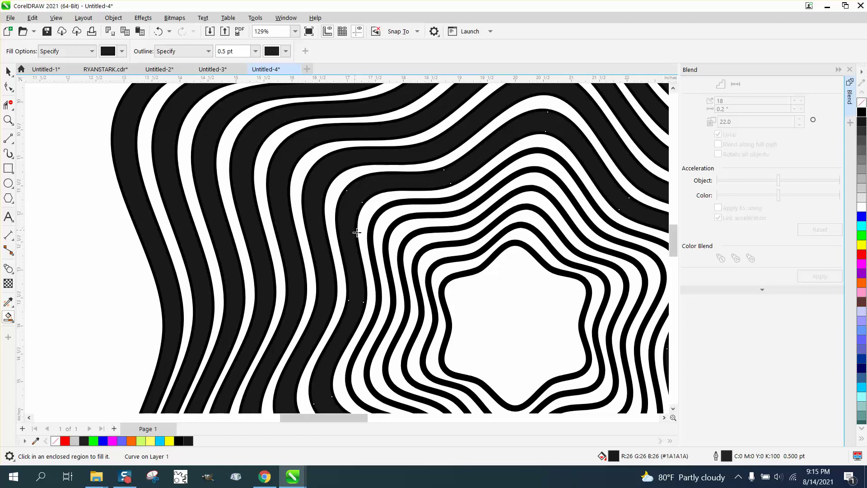
{"action": "left_click", "coordinate": [368, 238]}
{"action": "left_click", "coordinate": [415, 249]}
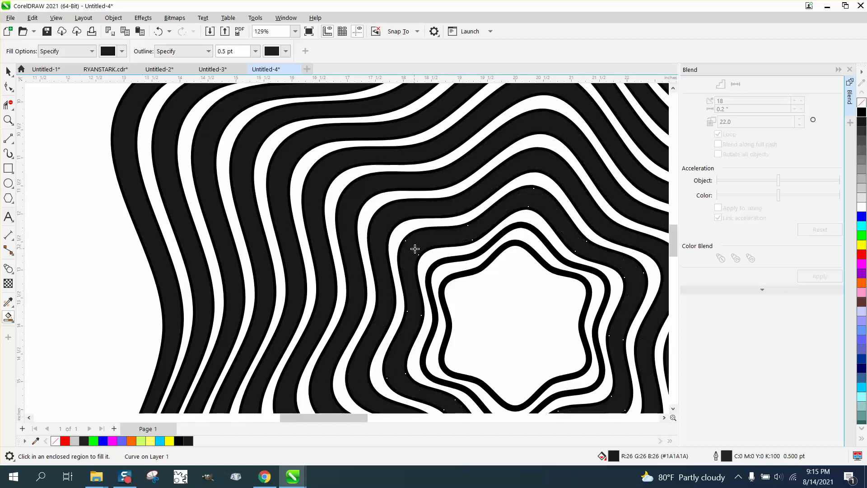
{"action": "left_click", "coordinate": [431, 267]}
{"action": "scroll", "coordinate": [213, 220], "scroll_direction": "down", "scroll_amount": 5}
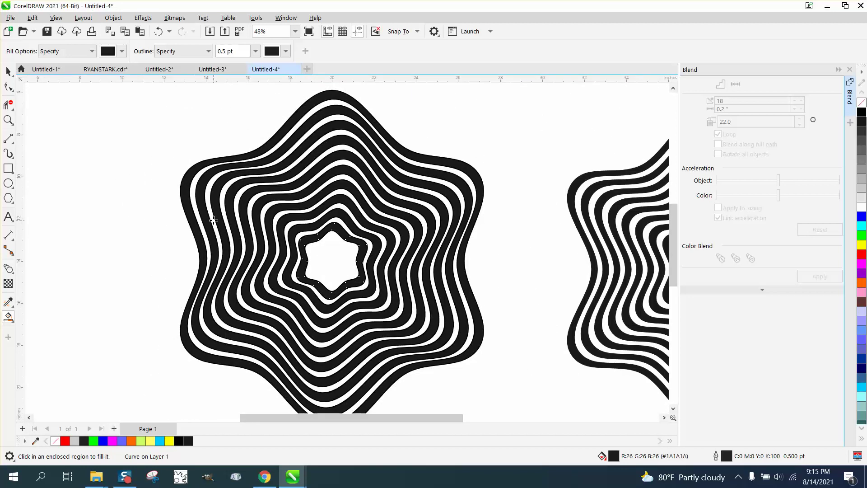
- Undo all the Smart Fill ring fills on the outlined star
{"action": "left_click", "coordinate": [159, 31]}
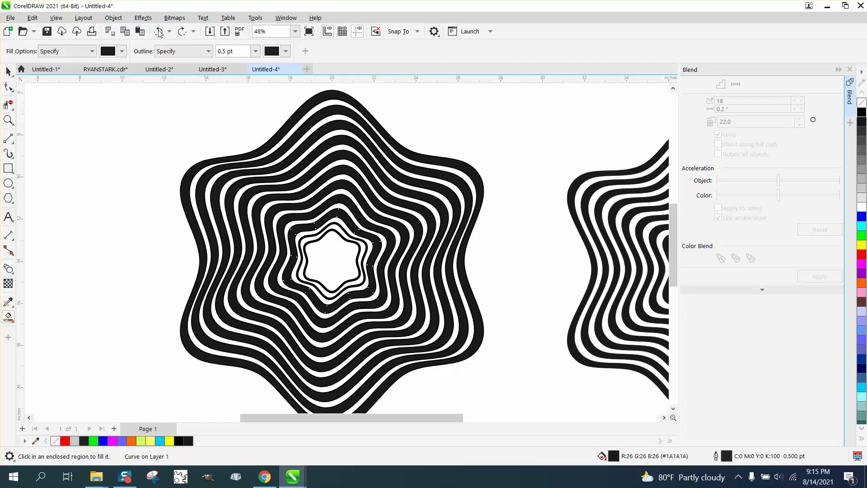
{"action": "left_click", "coordinate": [159, 31]}
{"action": "left_click", "coordinate": [159, 31]}
{"action": "left_click", "coordinate": [158, 31]}
{"action": "left_click", "coordinate": [159, 31]}
{"action": "left_click", "coordinate": [158, 31]}
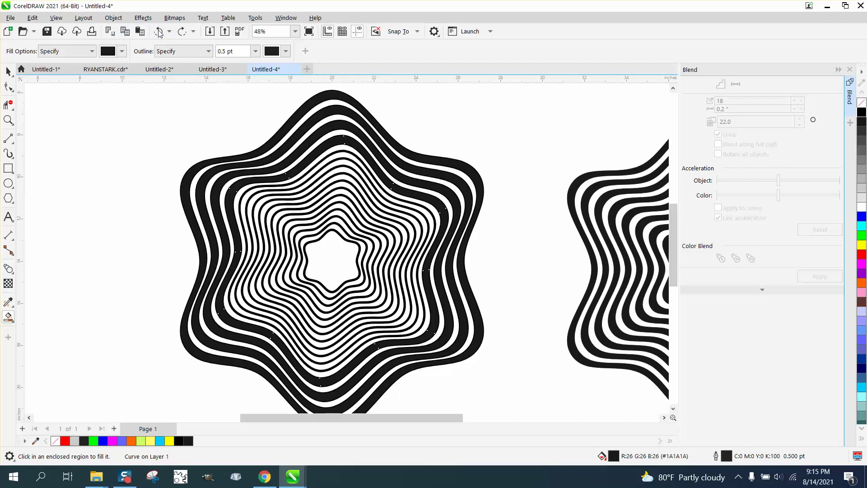
{"action": "left_click", "coordinate": [158, 31]}
{"action": "left_click", "coordinate": [159, 31]}
{"action": "left_click", "coordinate": [159, 31]}
{"action": "left_click", "coordinate": [159, 31]}
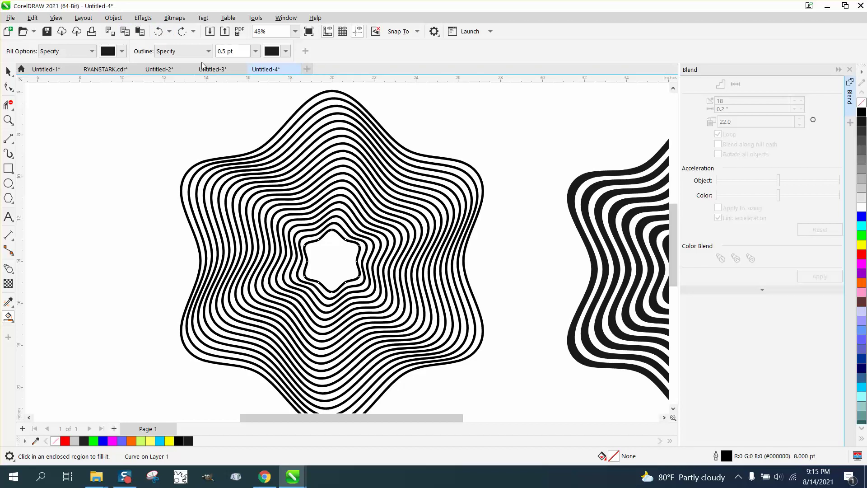
- Select the whole outlined star and set the outline width of its inner curves to 0.5 pt
{"action": "scroll", "coordinate": [217, 108], "scroll_direction": "down", "scroll_amount": 1}
{"action": "left_click", "coordinate": [8, 71]}
{"action": "mouse_move", "coordinate": [151, 82]}
{"action": "left_mouse_down"}
{"action": "mouse_move", "coordinate": [195, 149]}
{"action": "mouse_move", "coordinate": [441, 335]}
{"action": "mouse_move", "coordinate": [495, 363]}
{"action": "left_mouse_up"}
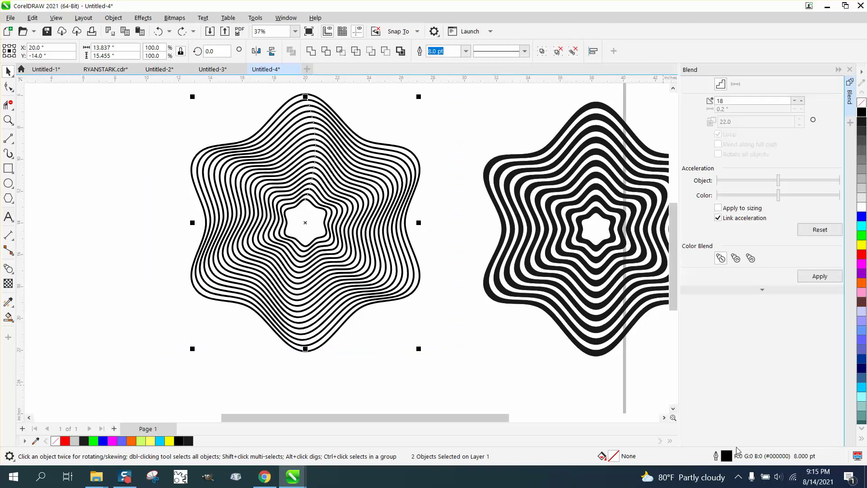
{"action": "double_click", "coordinate": [727, 458]}
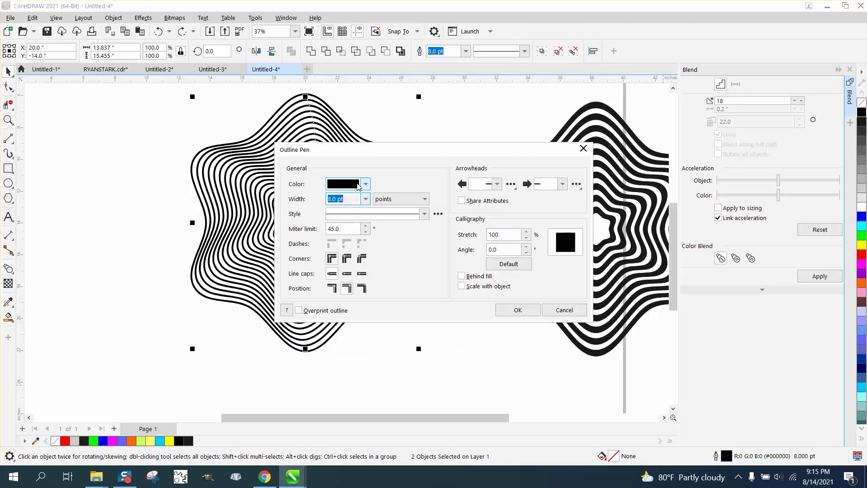
{"action": "left_click", "coordinate": [365, 199]}
{"action": "left_click", "coordinate": [335, 224]}
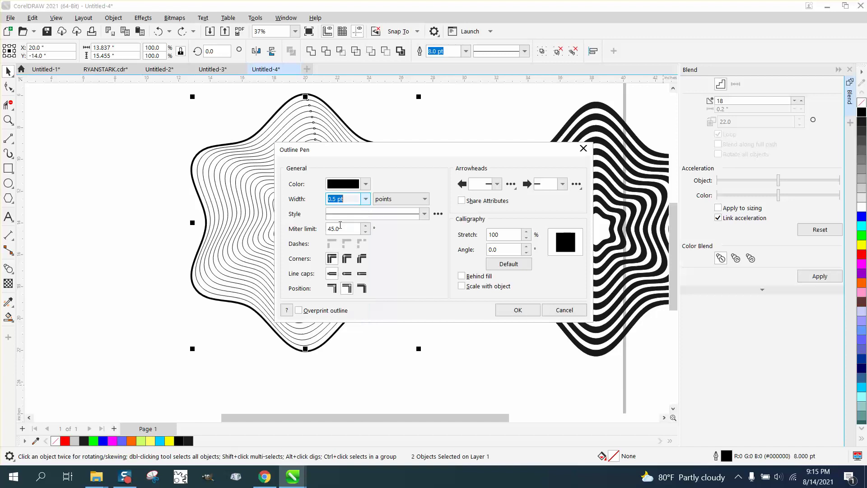
{"action": "left_click", "coordinate": [527, 314]}
- Set the outline width of the star's outermost curve to 0.5 pt
{"action": "left_click", "coordinate": [387, 142]}
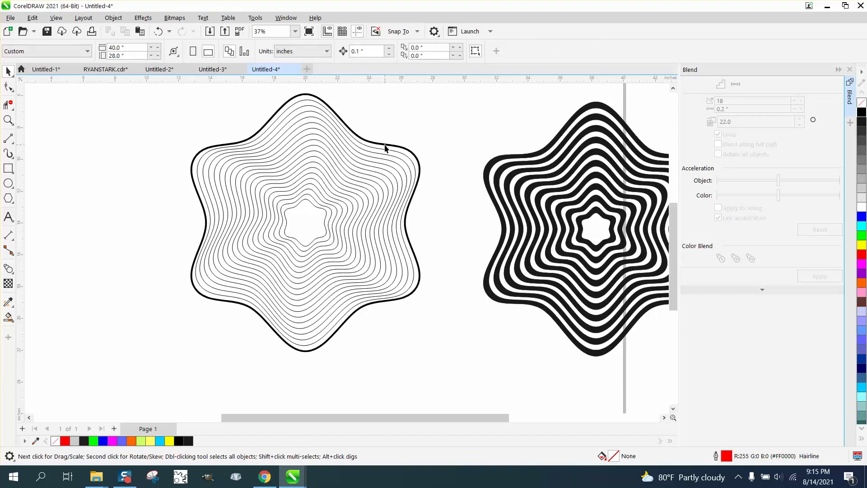
{"action": "double_click", "coordinate": [725, 458]}
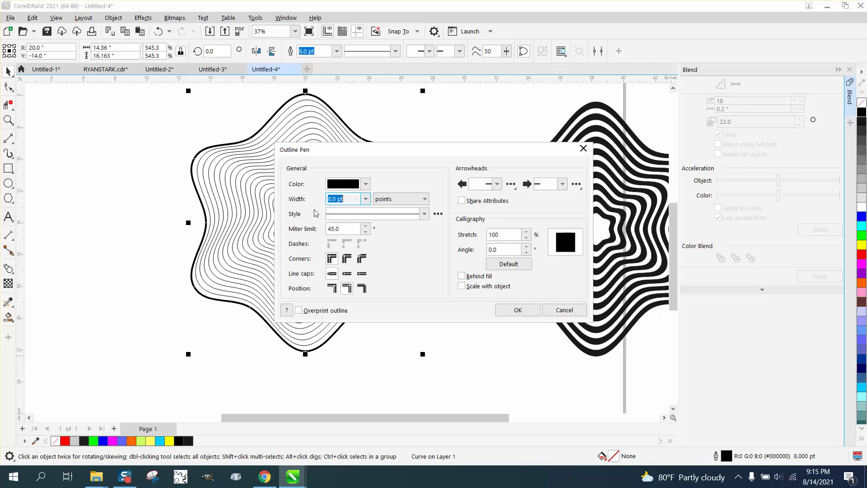
{"action": "left_click", "coordinate": [361, 201]}
{"action": "left_click", "coordinate": [342, 226]}
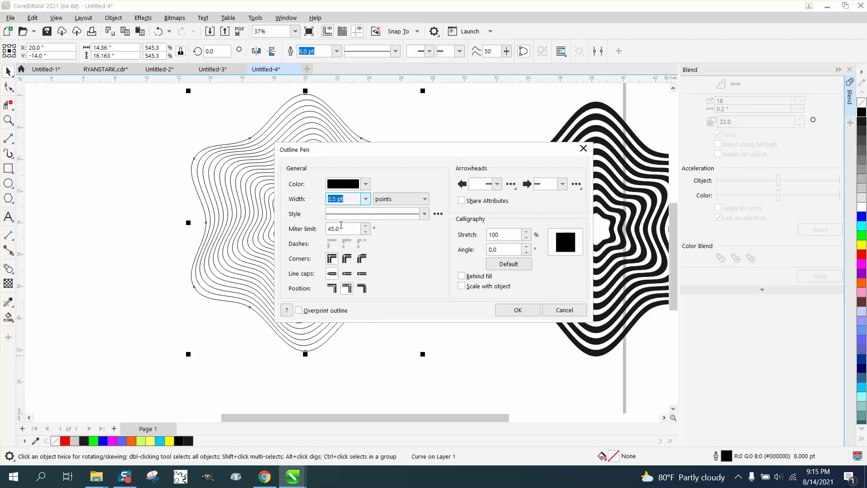
{"action": "left_click", "coordinate": [520, 308]}
- Fill every other ring of the thin-lined star black with Smart Fill, starting at the outermost ring and ending around the empty centre
{"action": "left_click", "coordinate": [8, 120]}
{"action": "left_click_drag", "start_coordinate": [178, 170], "coordinate": [368, 279]}
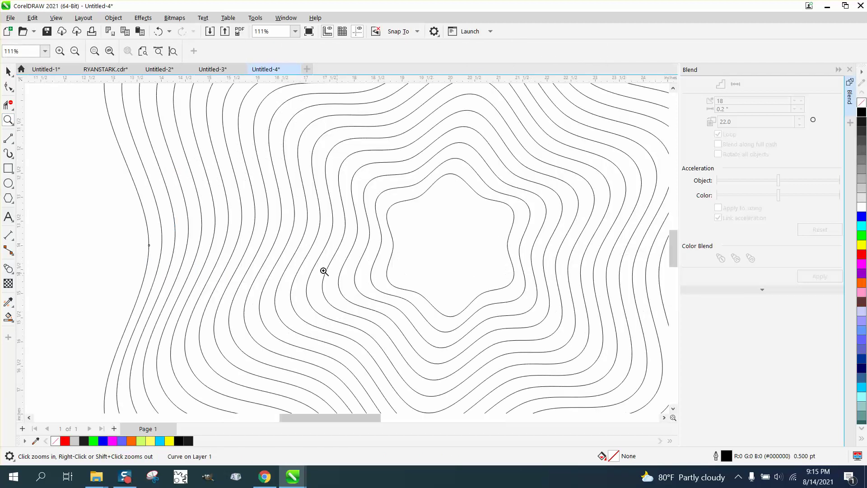
{"action": "left_click", "coordinate": [8, 317]}
{"action": "left_click", "coordinate": [143, 189]}
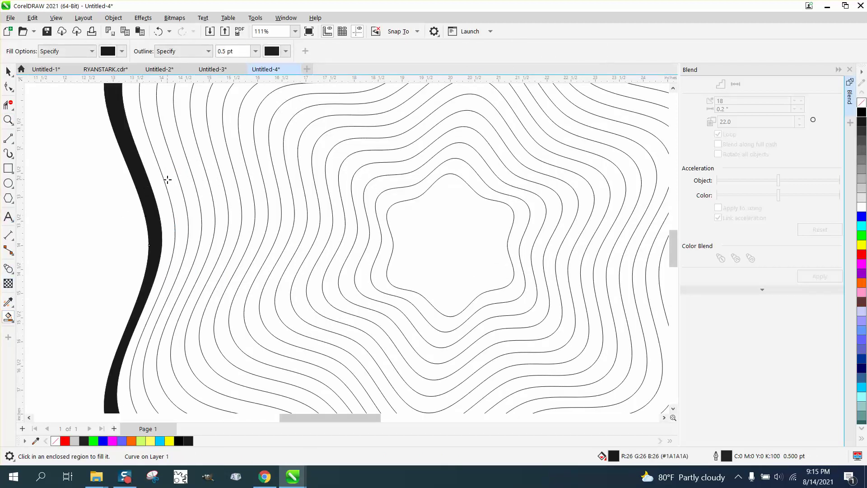
{"action": "left_click", "coordinate": [167, 180]}
{"action": "left_click", "coordinate": [200, 176]}
{"action": "left_click", "coordinate": [231, 179]}
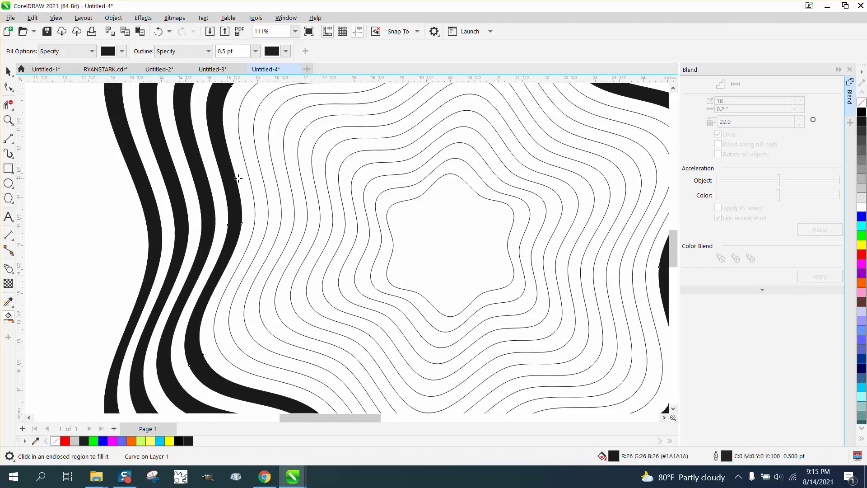
{"action": "left_click", "coordinate": [251, 178]}
{"action": "left_click", "coordinate": [285, 178]}
{"action": "left_click", "coordinate": [303, 179]}
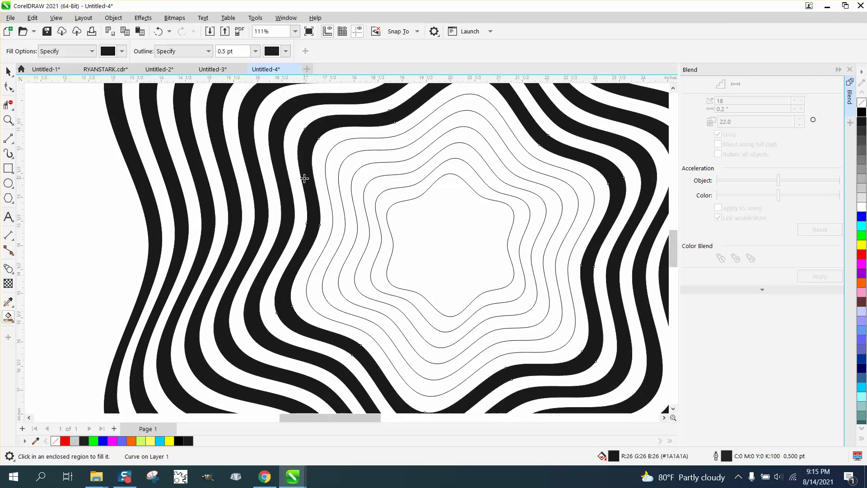
{"action": "left_click", "coordinate": [334, 179]}
{"action": "left_click", "coordinate": [357, 183]}
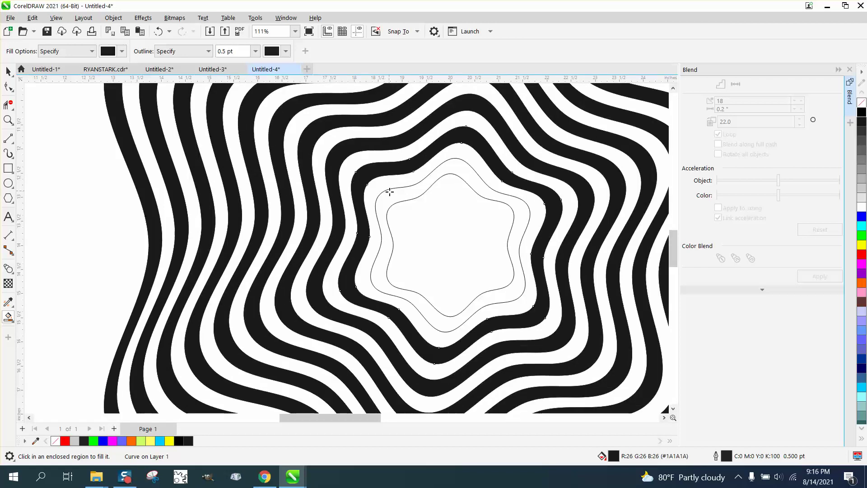
{"action": "left_click", "coordinate": [389, 192]}
{"action": "scroll", "coordinate": [286, 204], "scroll_direction": "down", "scroll_amount": 2}
{"action": "scroll", "coordinate": [177, 203], "scroll_direction": "down", "scroll_amount": 1}
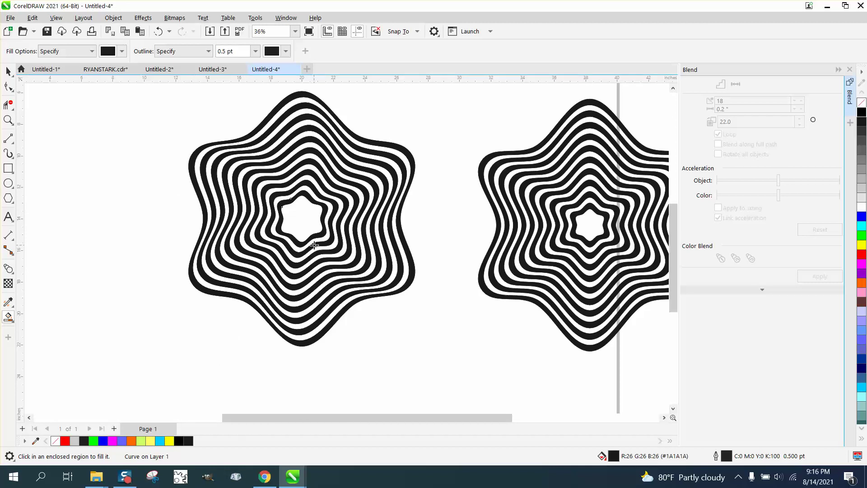
{"action": "scroll", "coordinate": [480, 235], "scroll_direction": "down", "scroll_amount": 1}
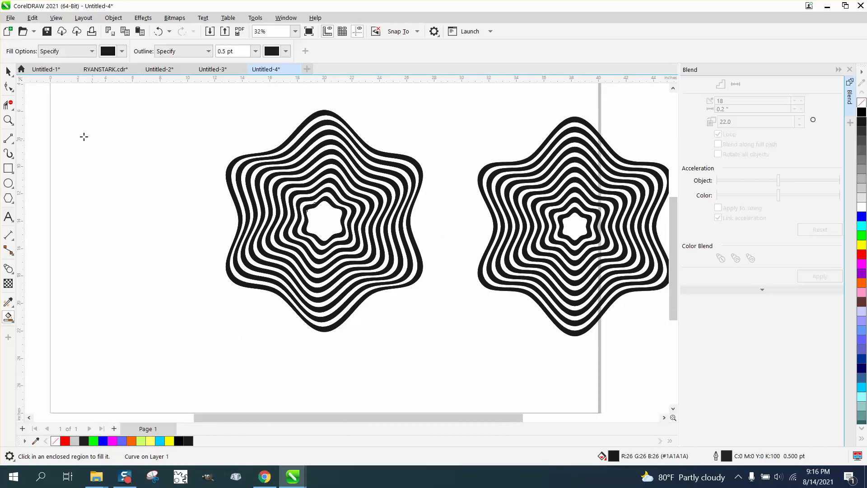
- Select both black-and-white star patterns together
{"action": "left_click", "coordinate": [8, 71]}
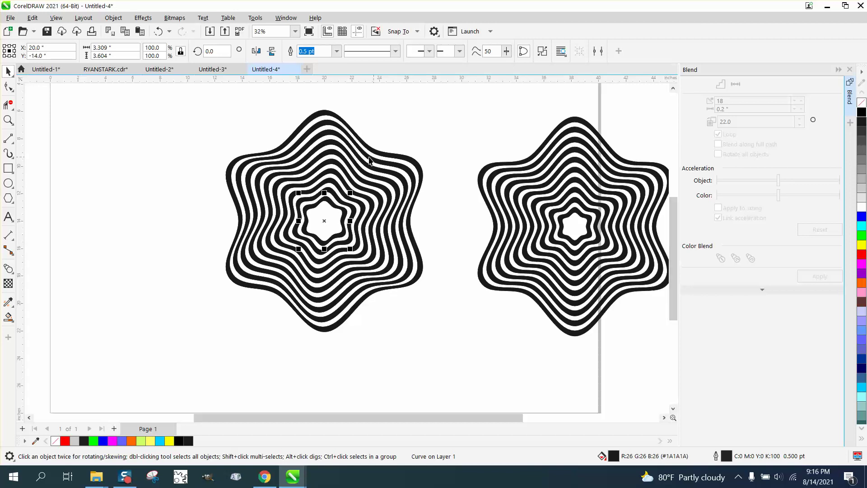
{"action": "scroll", "coordinate": [357, 158], "scroll_direction": "down", "scroll_amount": 1}
{"action": "left_click_drag", "start_coordinate": [231, 123], "coordinate": [633, 305]}
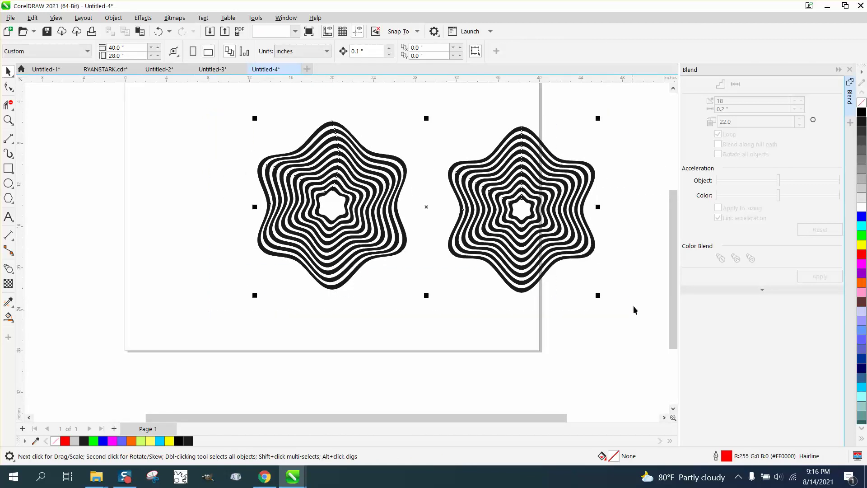